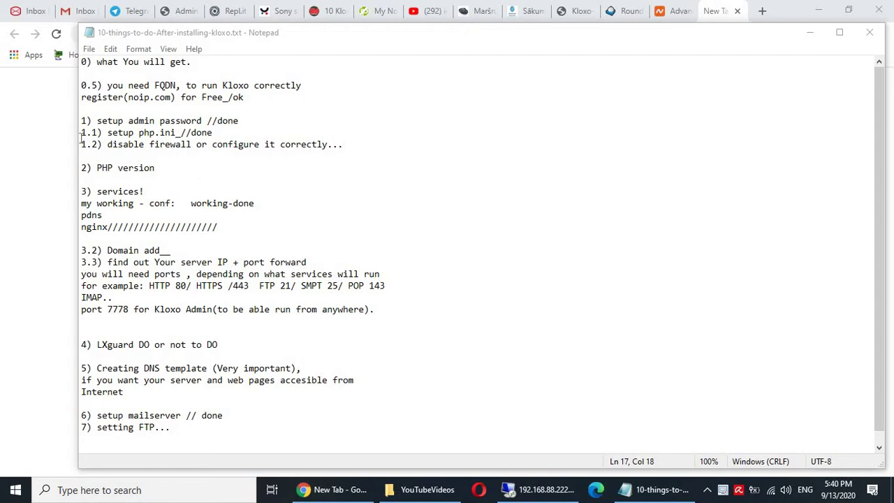
Switch to the remote desktop session and compare the firewalld entry in the service lists of 192.168.88.23 and 192.168.88.78.
drag(87, 144, 349, 146)
click(542, 490)
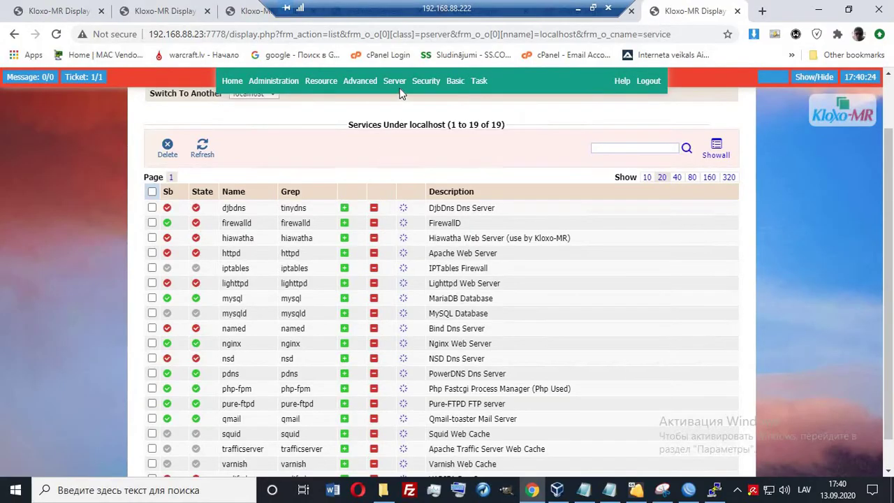
mouse_move(393, 83)
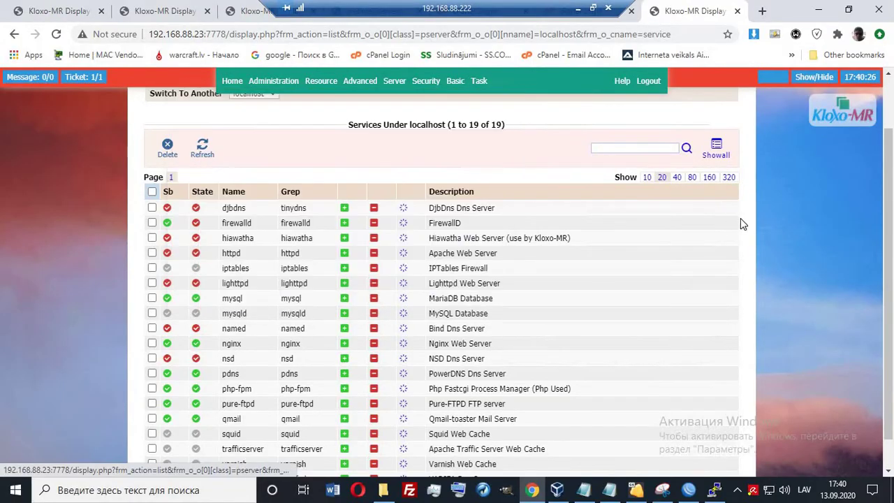
scroll(746, 247, down, 1)
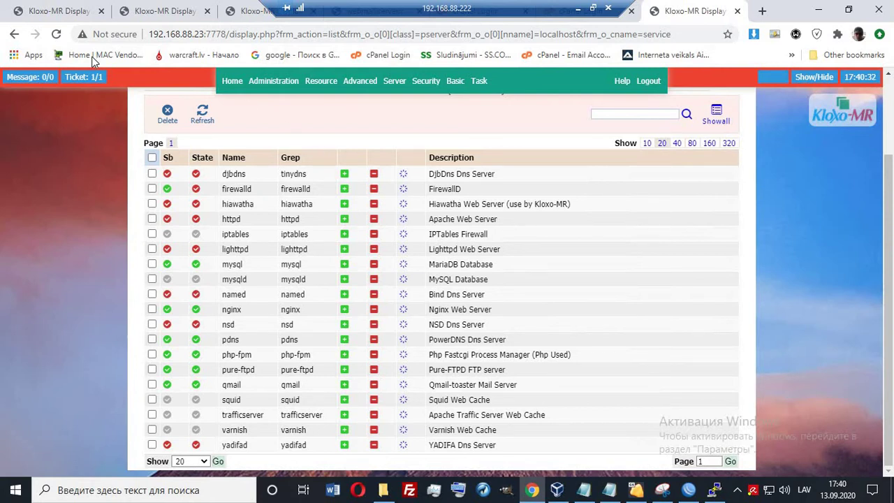
drag(279, 385, 520, 385)
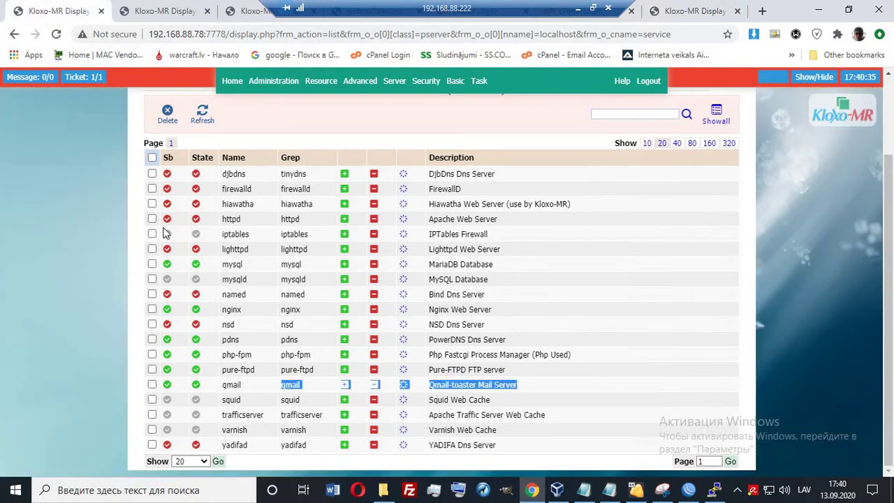
drag(467, 189, 160, 190)
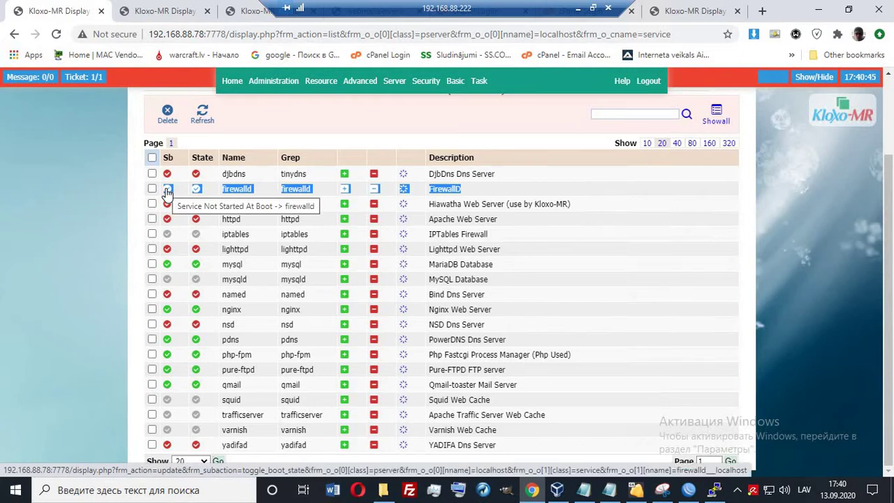
click(750, 198)
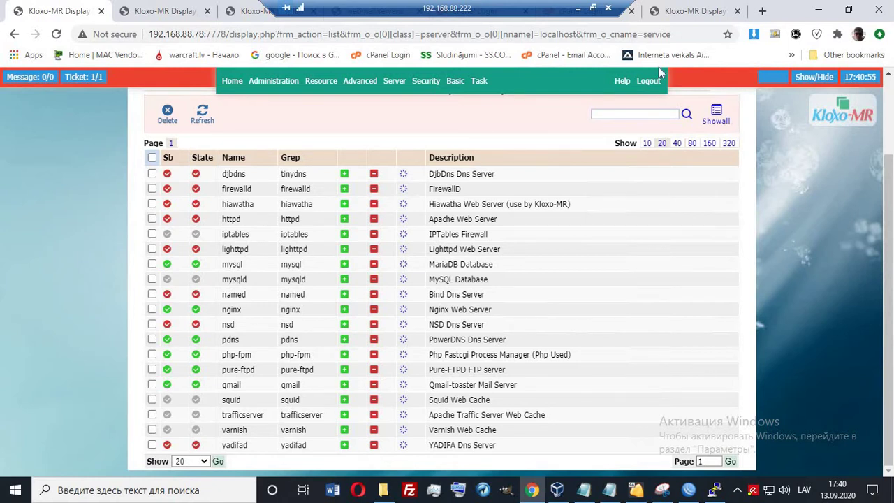
On the 192.168.88.23 server, turn off the firewalld service, both its start at boot and its running state.
click(696, 9)
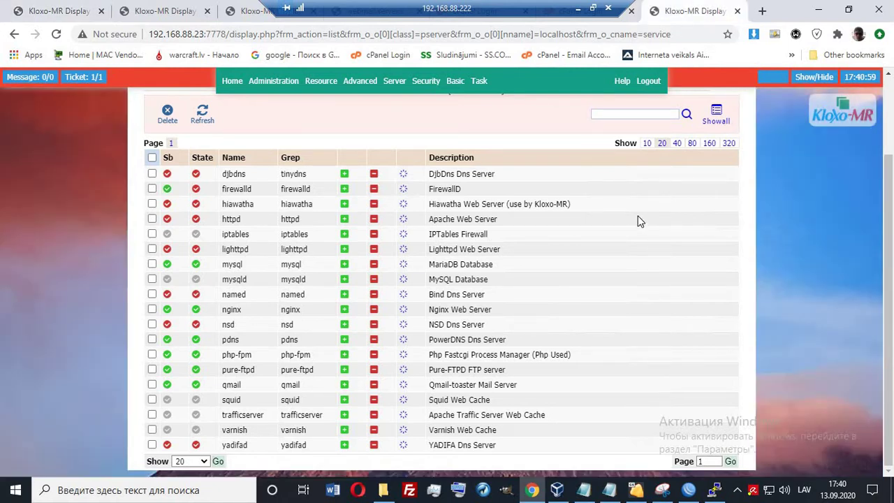
click(167, 190)
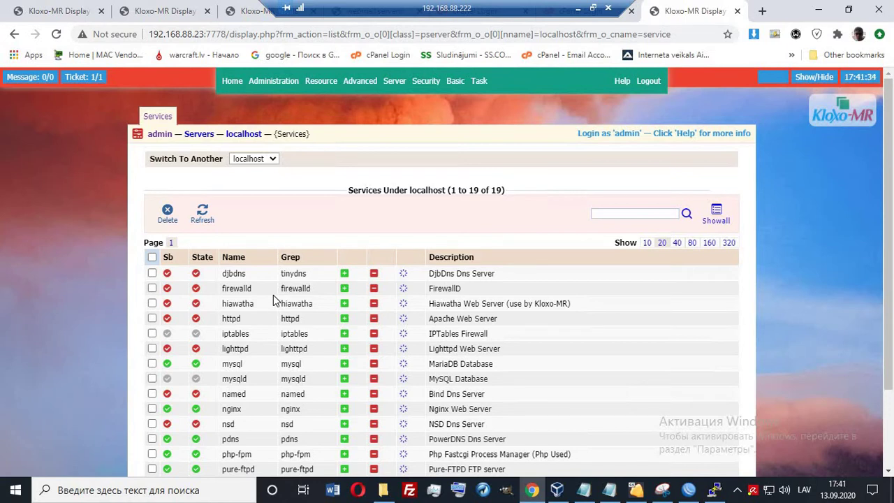
drag(470, 289, 424, 295)
click(476, 294)
Switch to the Notepad checklist, mark item 1.2 about the firewall with "//ok", and save the file.
click(579, 8)
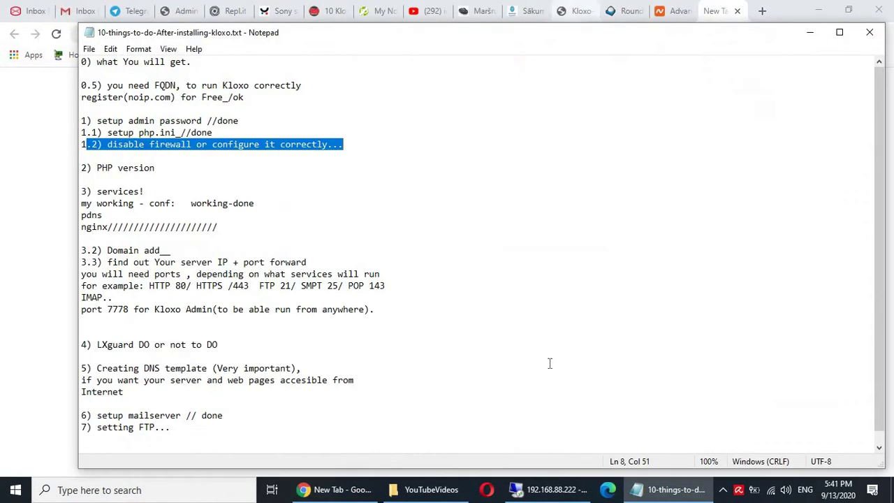
click(181, 85)
drag(134, 62, 197, 415)
click(243, 250)
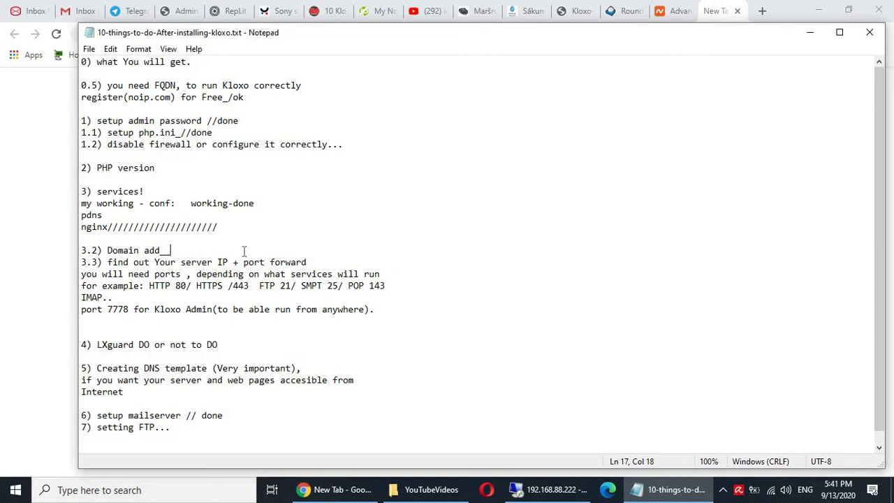
click(404, 144)
text(//ok)
click(90, 51)
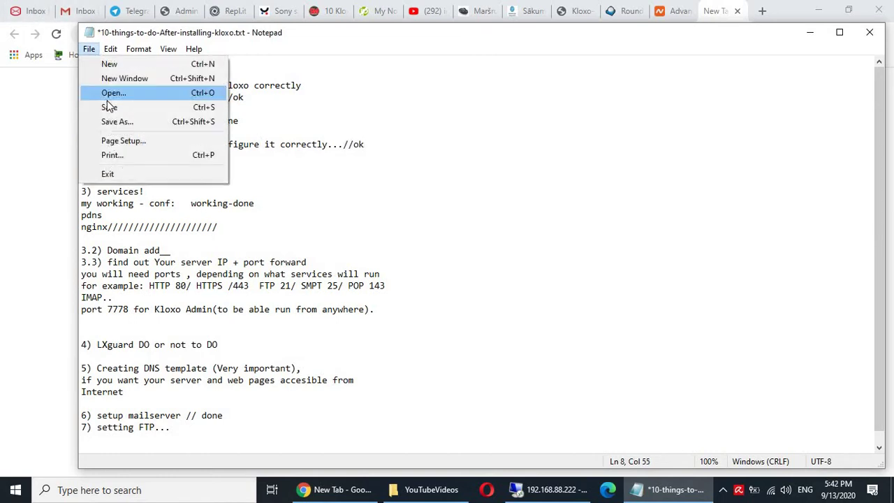
click(110, 108)
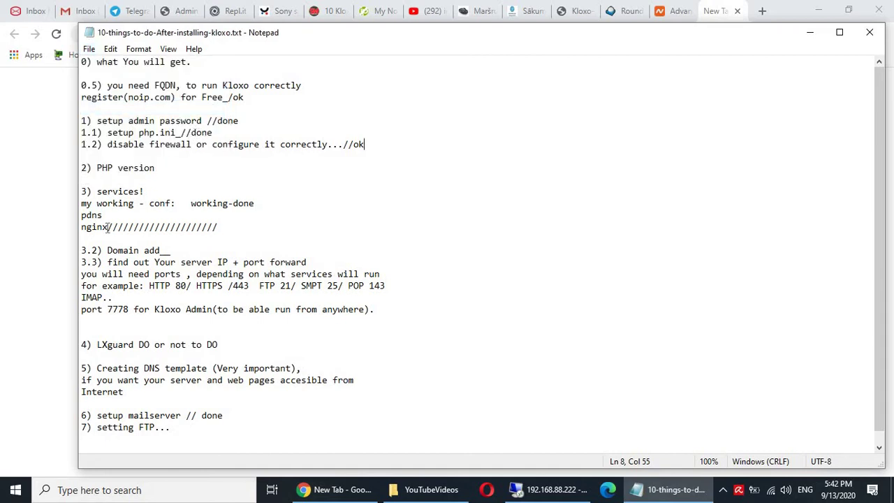
Append "configure DNS template!!!!" to item 3.2 "Domain add__" in the checklist.
drag(172, 250, 93, 250)
click(106, 248)
click(184, 253)
key(ctrl+shift+Left)
key(ctrl+shift+Left)
key(ctrl+shift+Left)
key(ctrl+shift+Left)
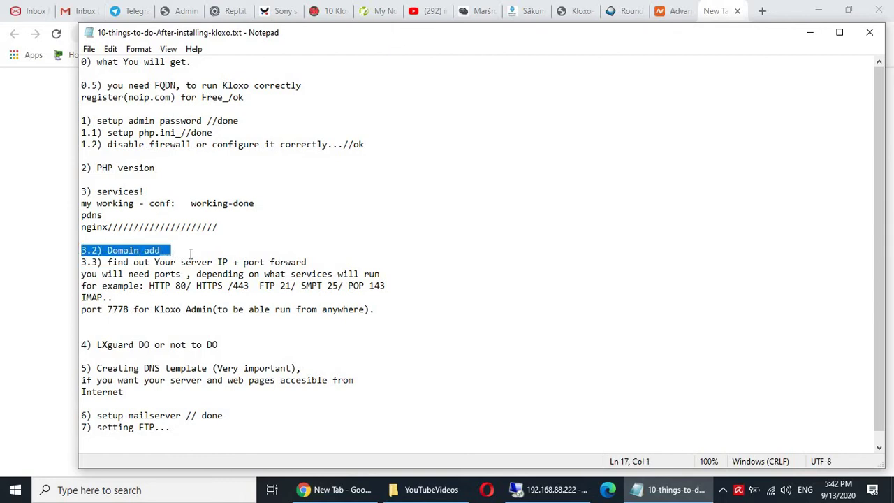
key(End)
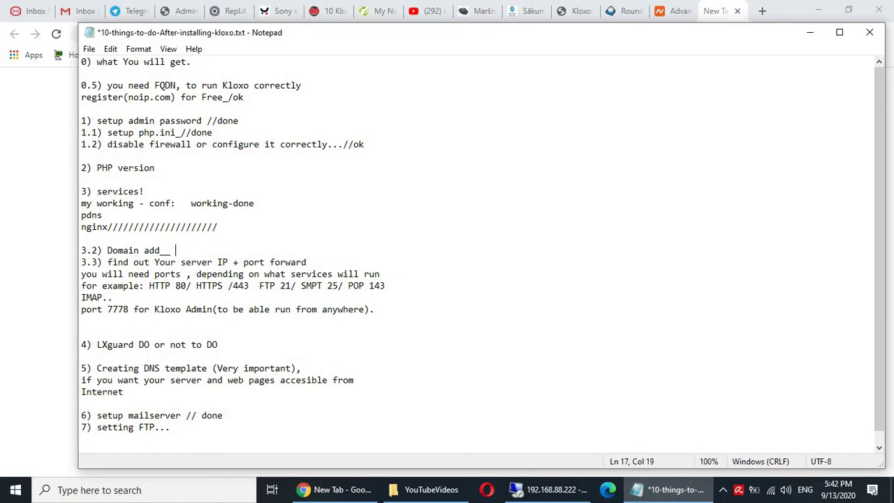
text(configure DNS tem)
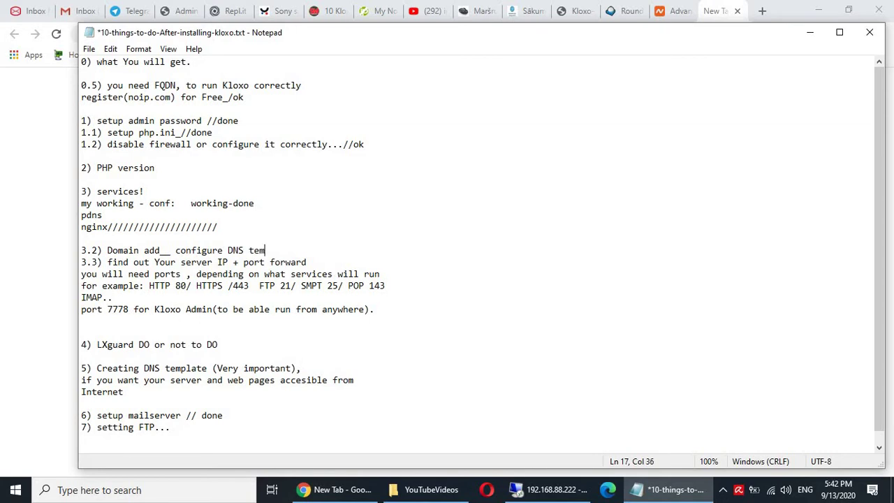
text(plate!!!!)
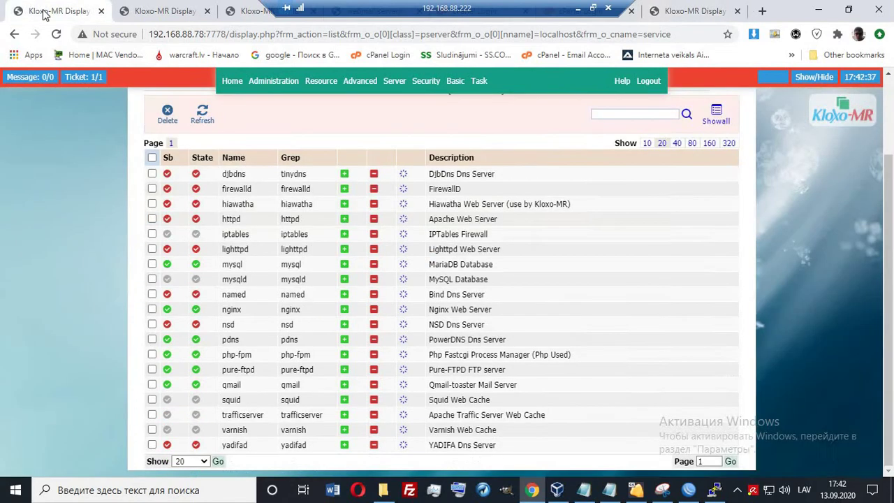
Switch to the remote desktop session and, on 192.168.88.78, find the DNS templates and open MyDnsTemplate1.dnst.
scroll(136, 112, down, 2)
click(226, 82)
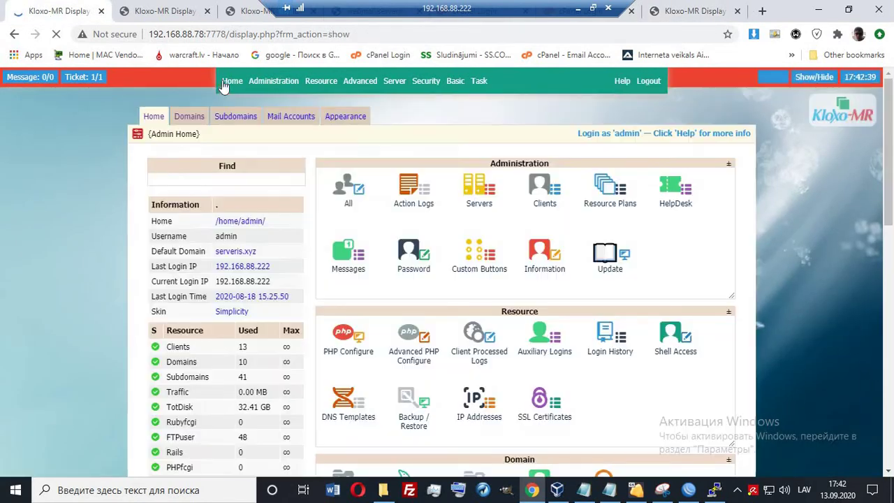
click(194, 181)
text(dn)
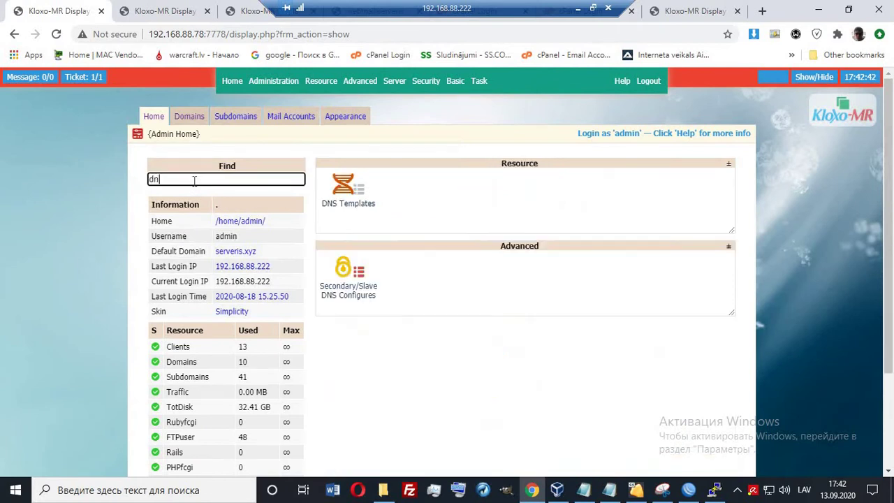
click(358, 193)
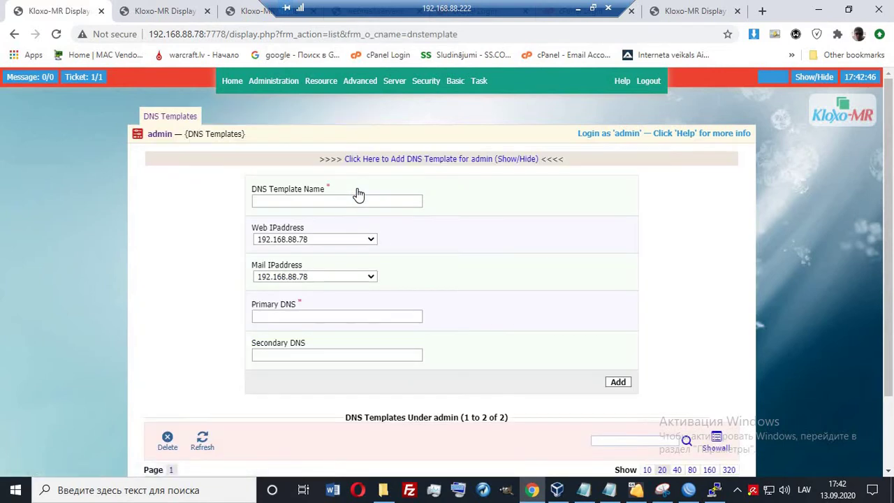
scroll(218, 230, down, 2)
click(186, 429)
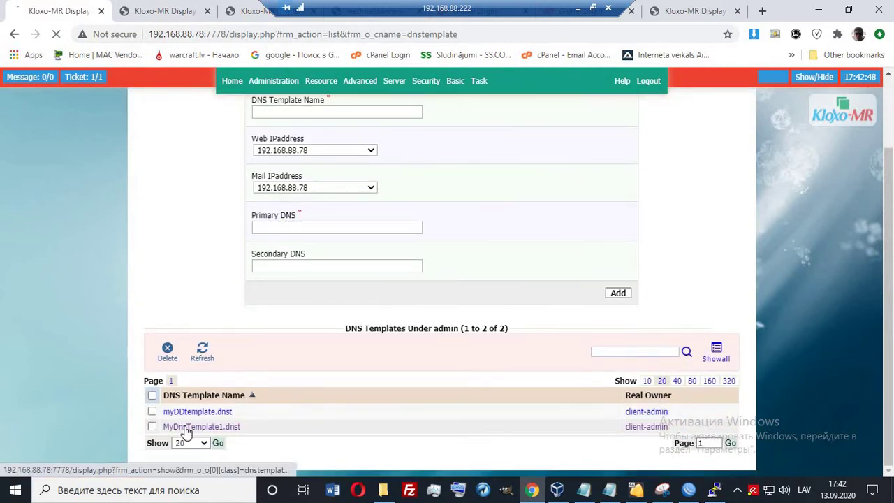
Examine the DNS records of MyDnsTemplate1.dnst, especially the local and public IP addresses of the two __base__ A records.
scroll(250, 250, down, 2)
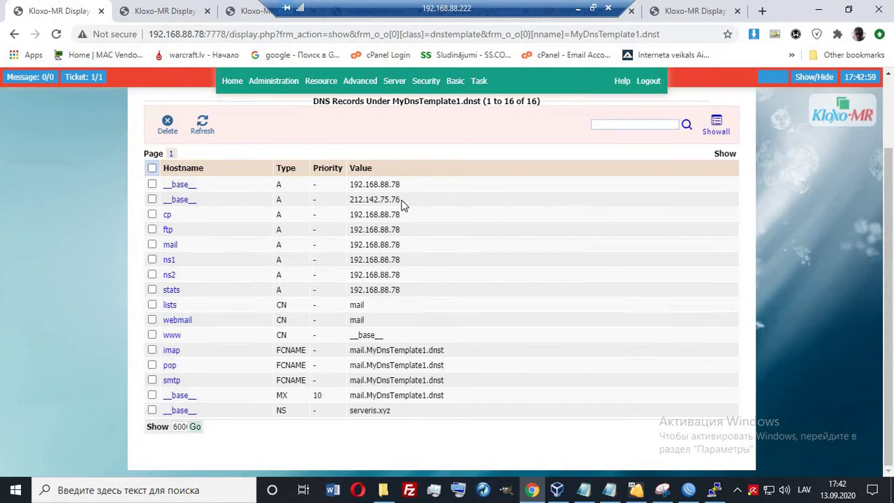
drag(404, 202, 190, 169)
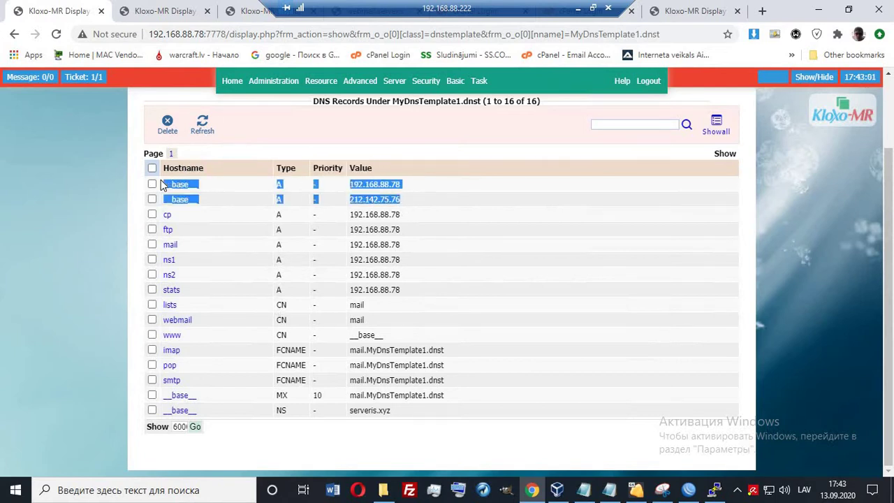
drag(407, 184, 349, 185)
click(259, 193)
drag(421, 208, 150, 200)
click(440, 207)
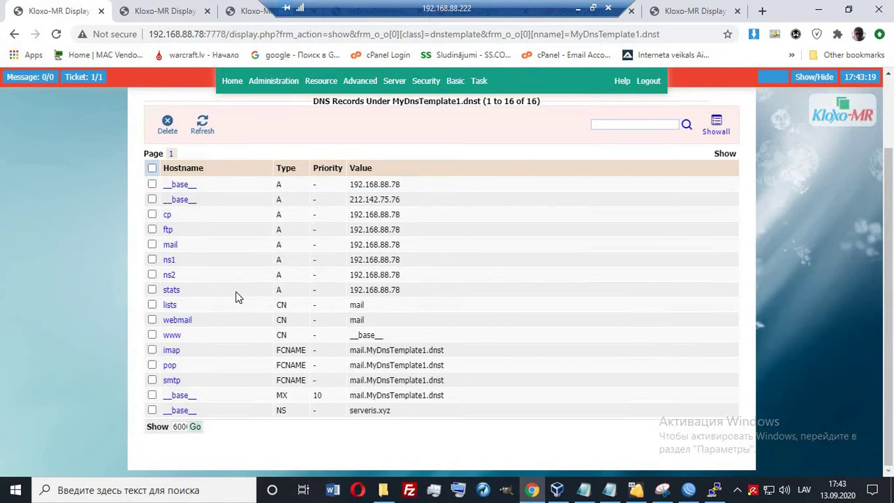
double_click(360, 199)
click(277, 201)
On the 192.168.88.23 server, search the admin home for "dn" and open the DNS Templates page.
click(694, 15)
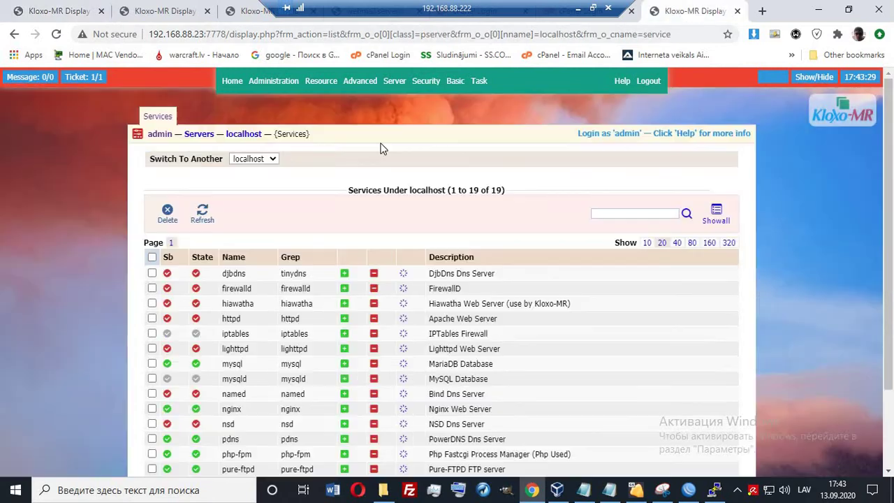
click(234, 82)
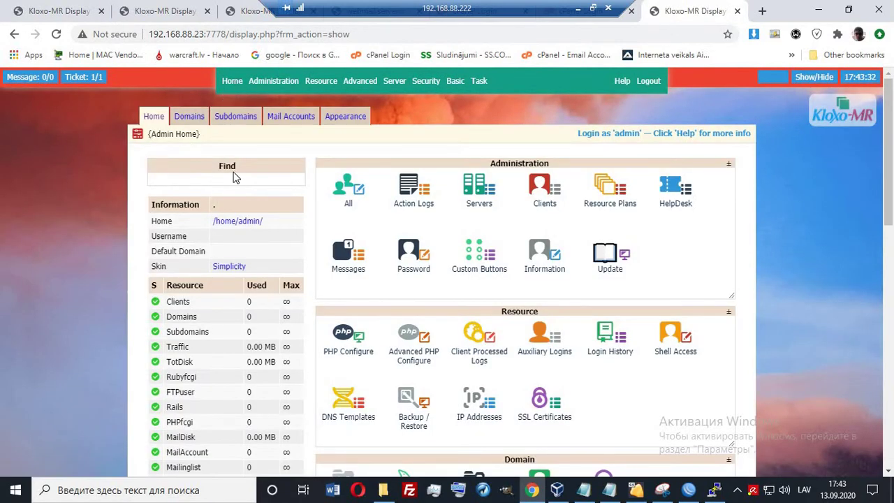
click(233, 176)
text(dn)
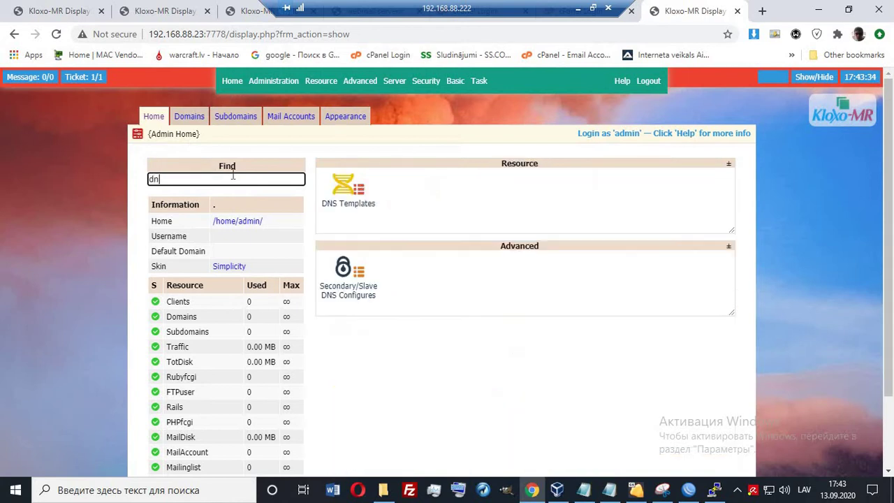
click(353, 200)
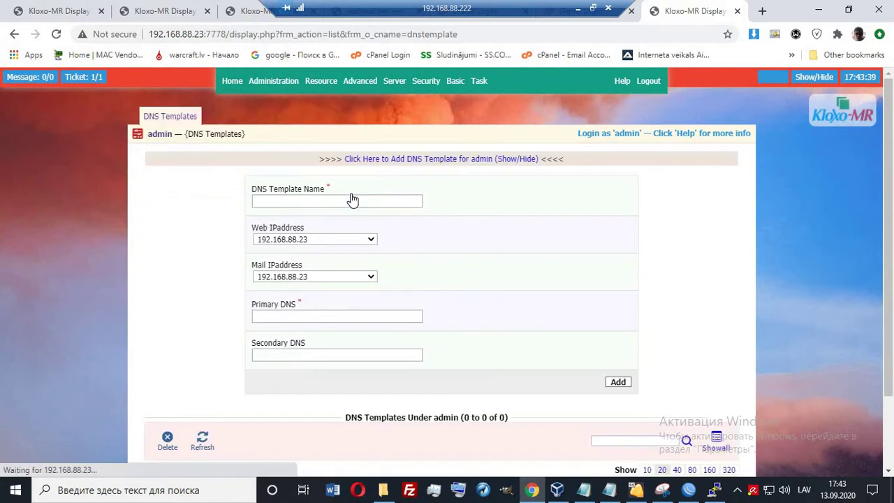
Name the new DNS template "test" on 192.168.88.23, consulting MyDnsTemplate1.dnst on 192.168.88.78 for reference.
scroll(202, 238, down, 2)
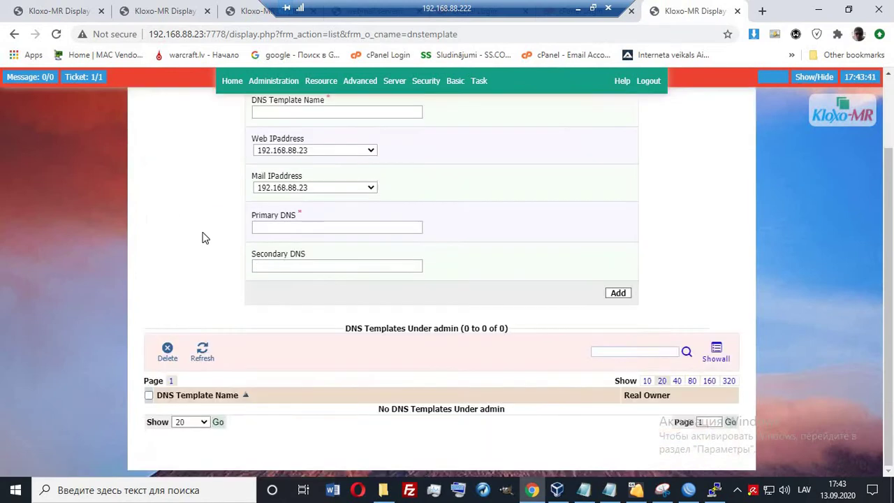
scroll(201, 236, up, 2)
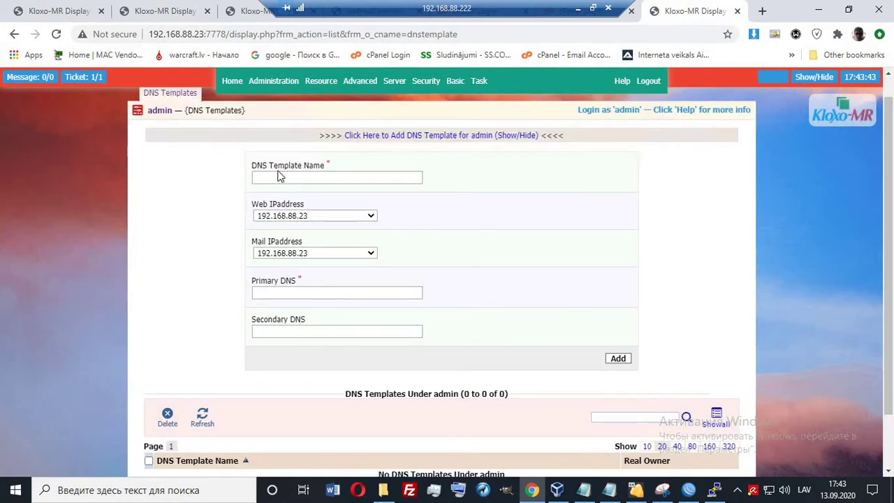
click(267, 180)
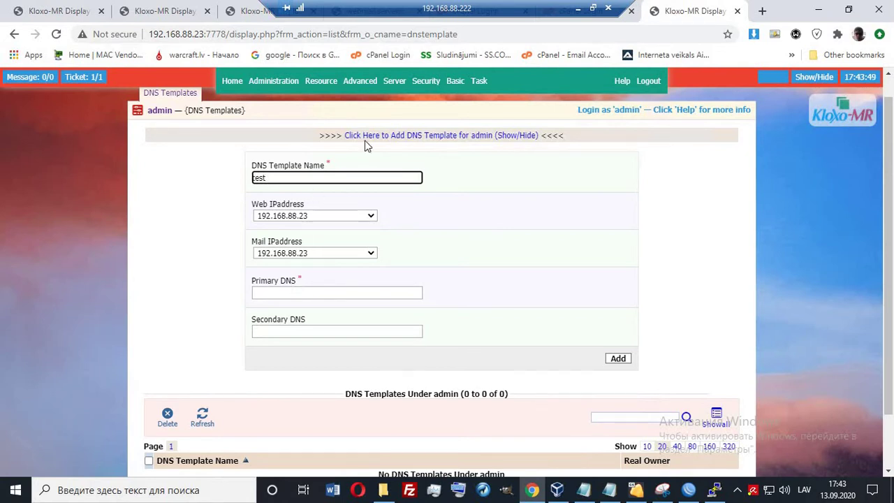
click(55, 12)
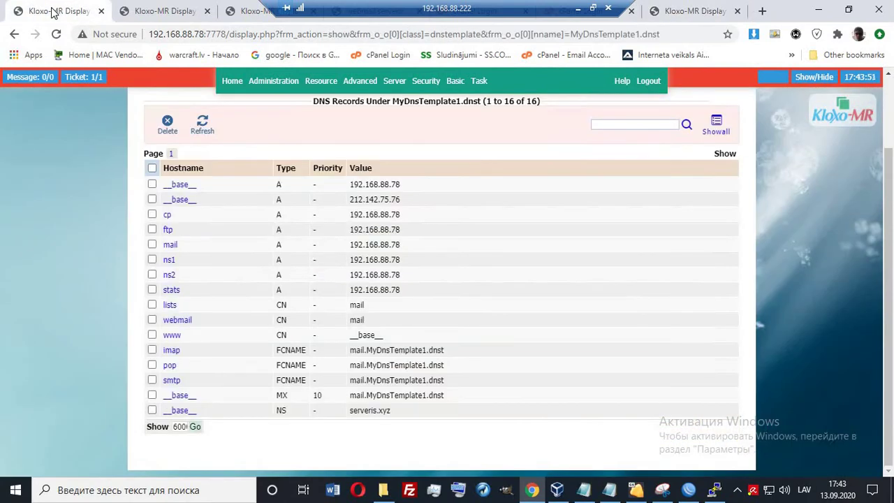
scroll(222, 183, up, 1)
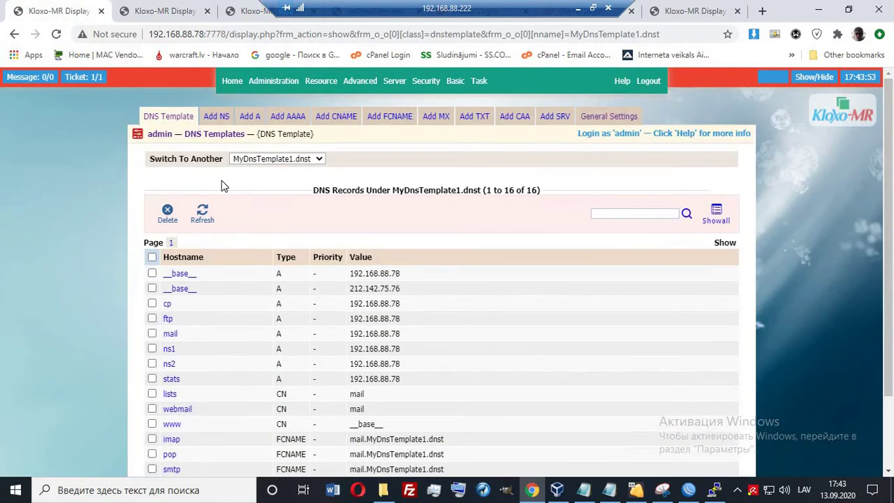
click(688, 14)
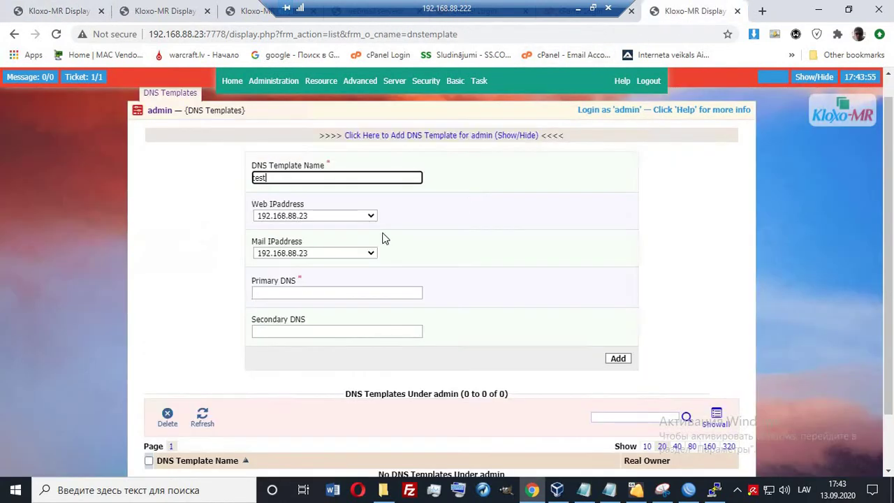
For the template's Primary DNS, leave the remote session and copy the hostname testkloxo.ddns.net from the No-IP hostname list.
click(272, 296)
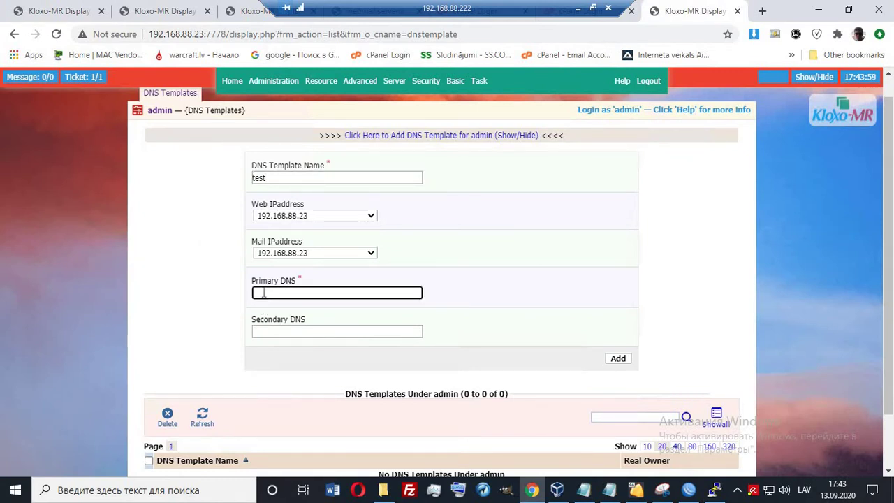
click(577, 8)
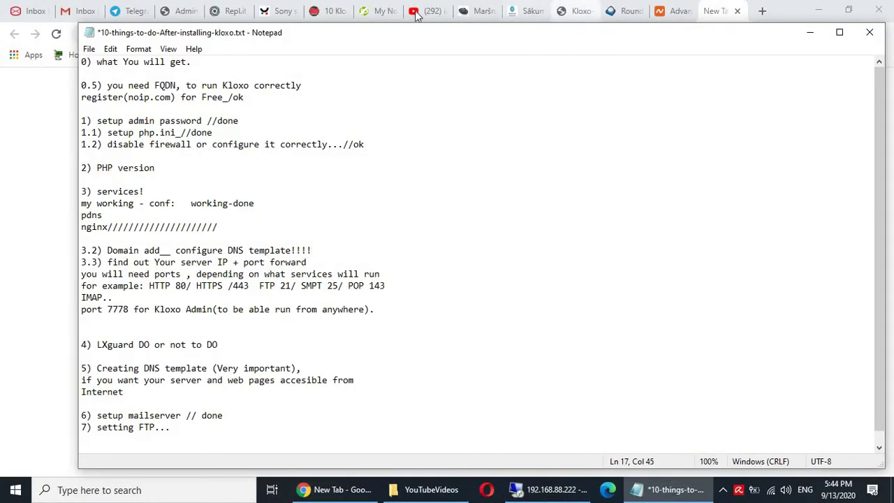
click(379, 12)
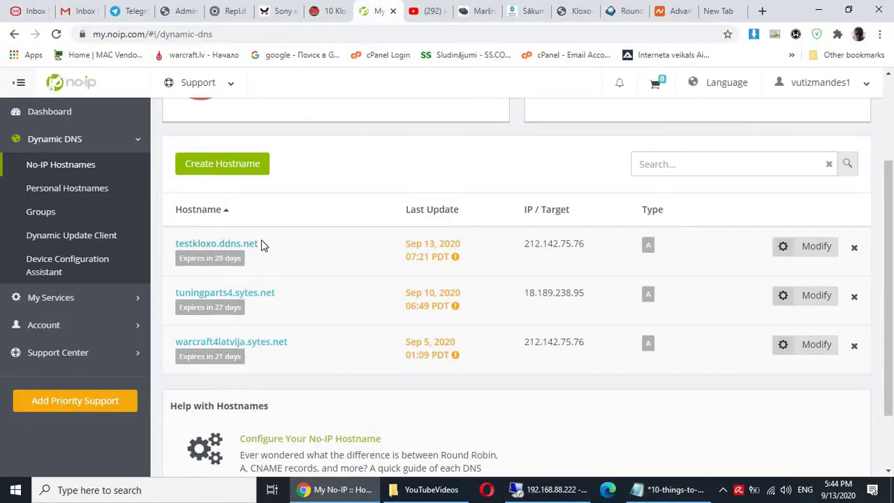
drag(260, 243, 167, 240)
key(ctrl+c)
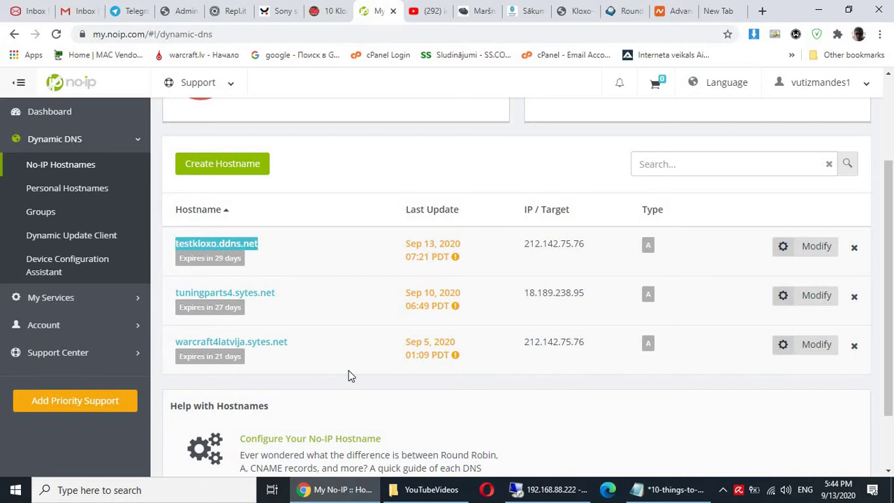
Return to the remote session, set the template's Primary DNS to testkloxo.ddns.net and add the template.
click(549, 489)
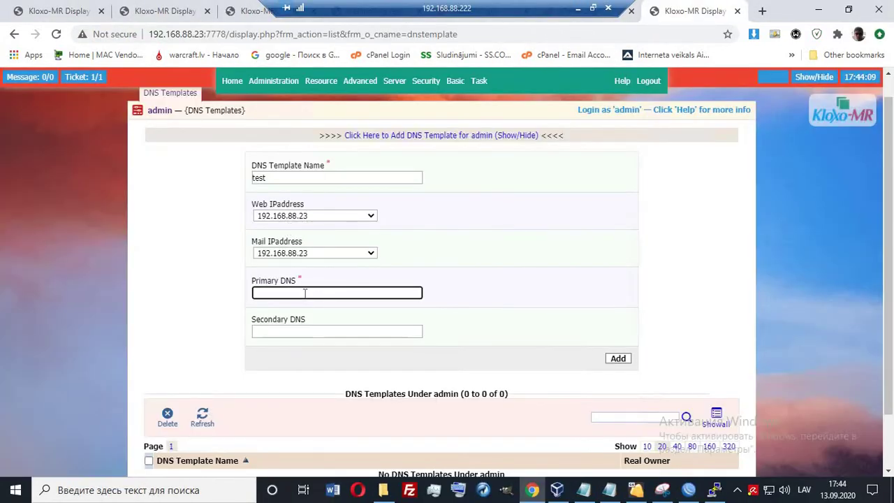
key(ctrl+v)
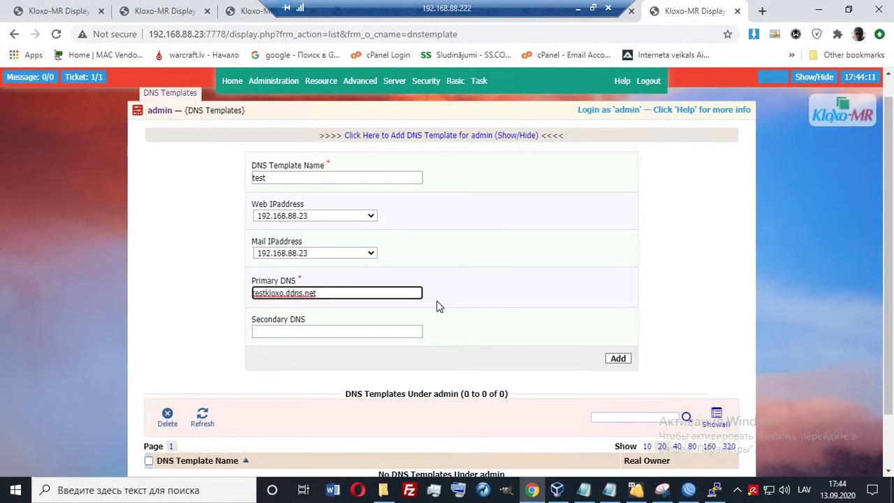
click(619, 360)
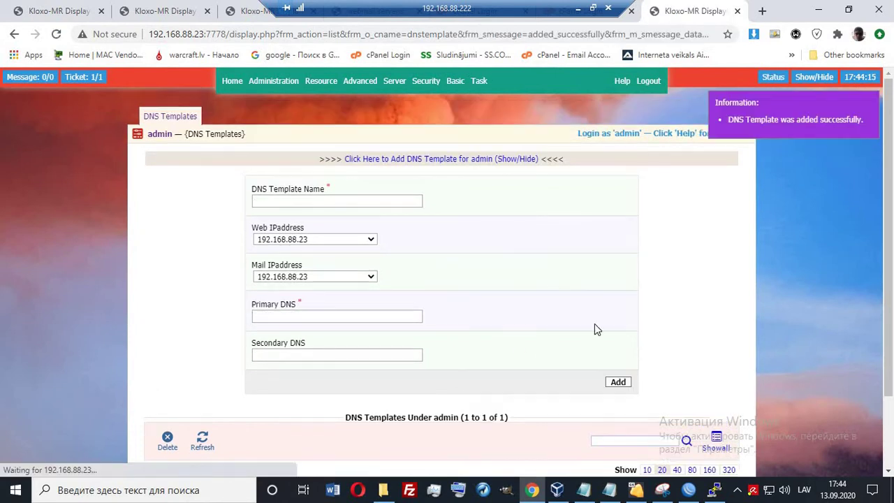
Open the newly added test.dnst template to show its DNS records.
scroll(531, 281, down, 2)
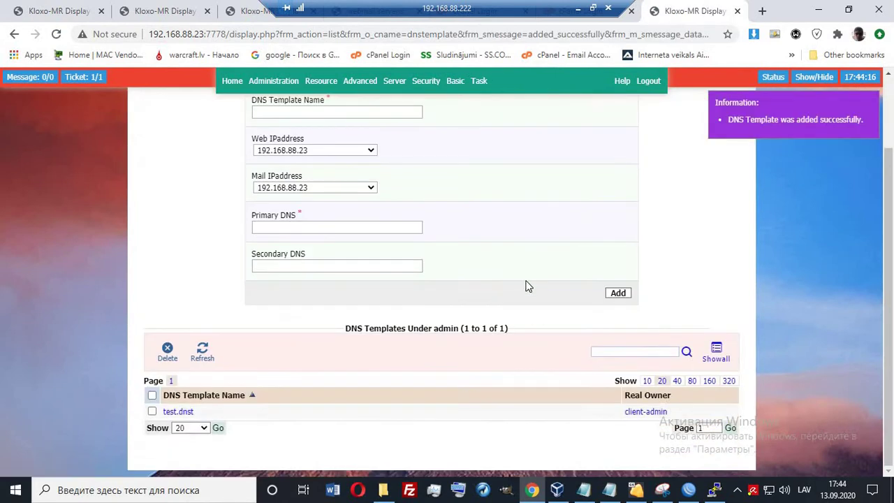
click(179, 414)
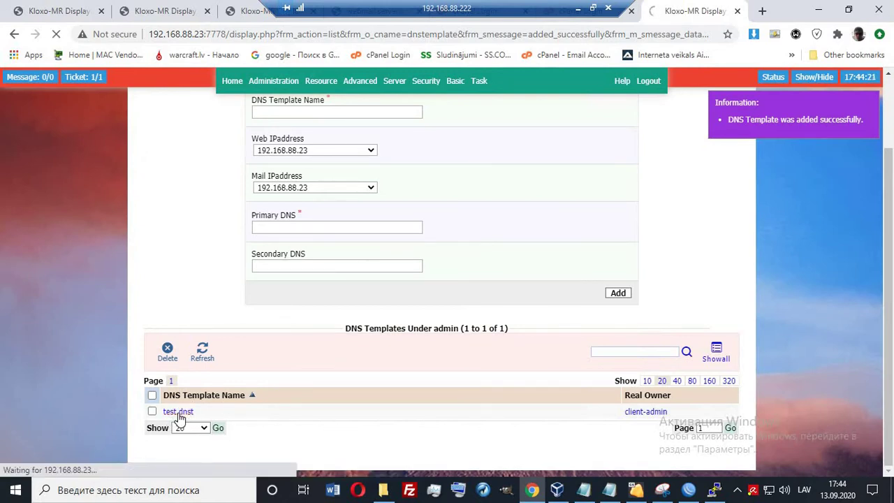
scroll(324, 251, down, 1)
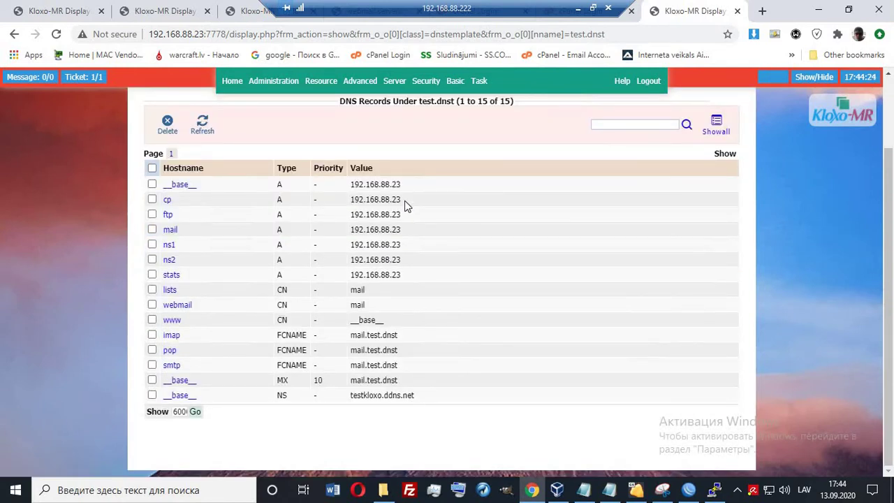
Copy the public IP address 212.142.75.76 from the second __base__ A record of MyDnsTemplate1.dnst on 192.168.88.78.
click(58, 13)
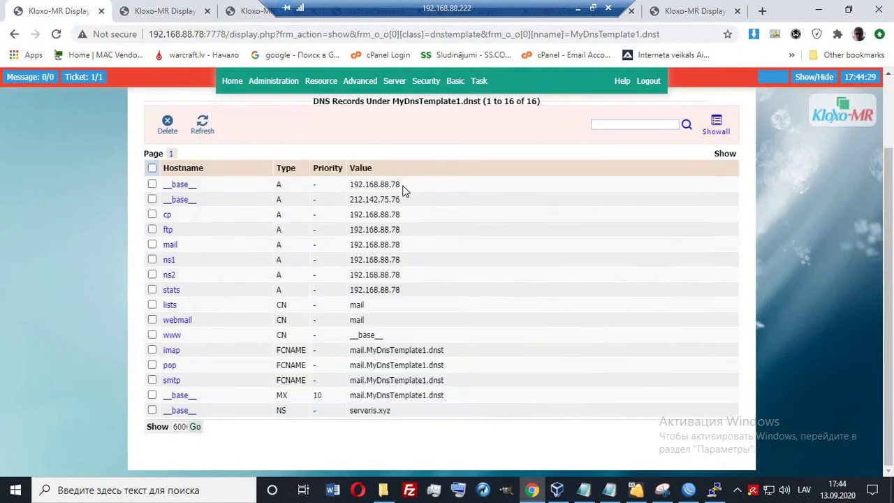
mouse_move(402, 199)
mouse_down()
mouse_move(185, 199)
mouse_move(418, 202)
mouse_up()
double_click(374, 199)
right_click(371, 202)
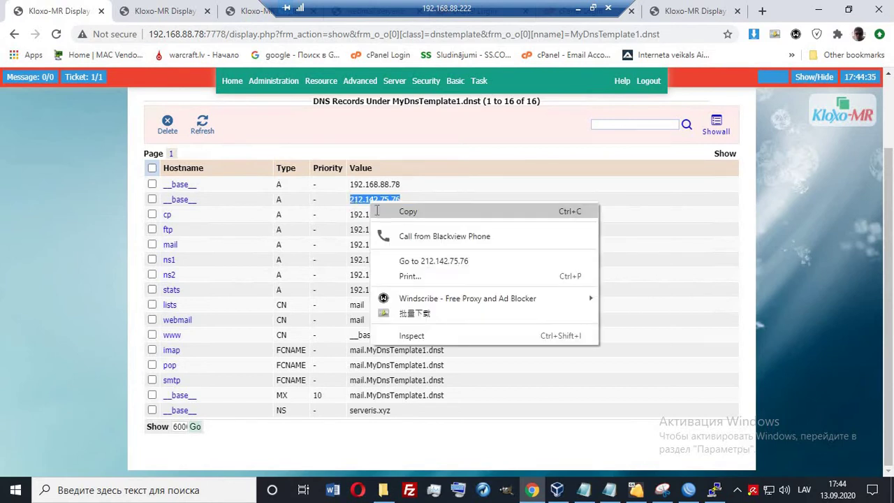
click(408, 211)
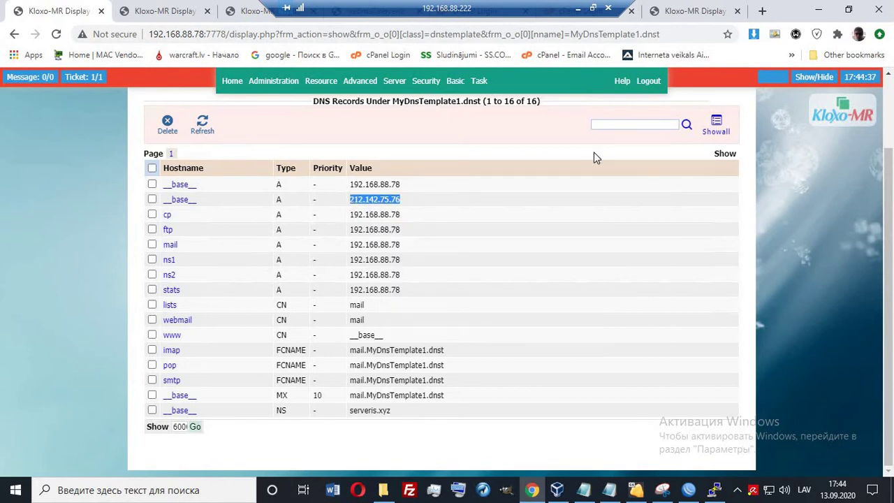
Start a new A record for test.dnst on 192.168.88.23 and set its value to 212.142.75.76.
click(691, 11)
scroll(446, 229, up, 2)
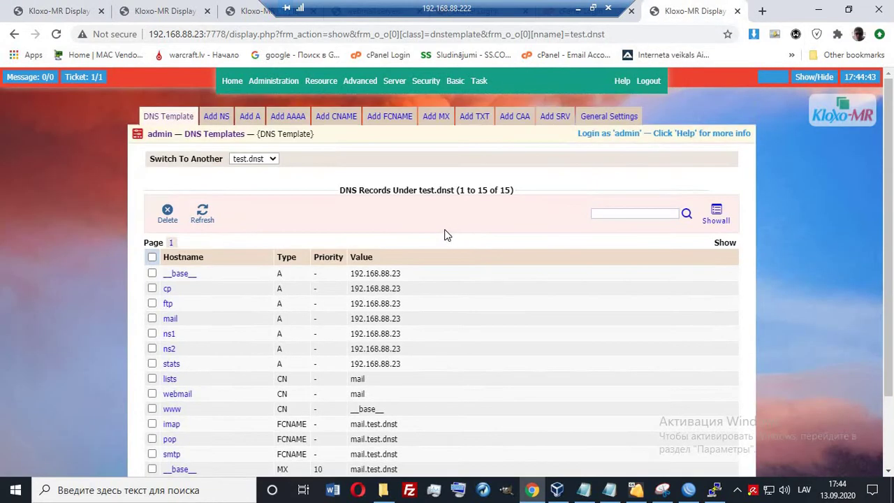
click(250, 119)
click(294, 231)
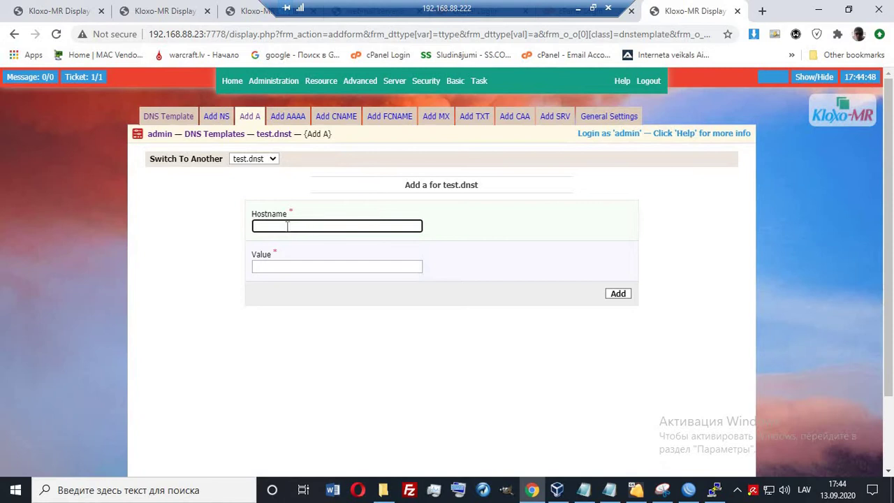
click(292, 266)
key(ctrl+v)
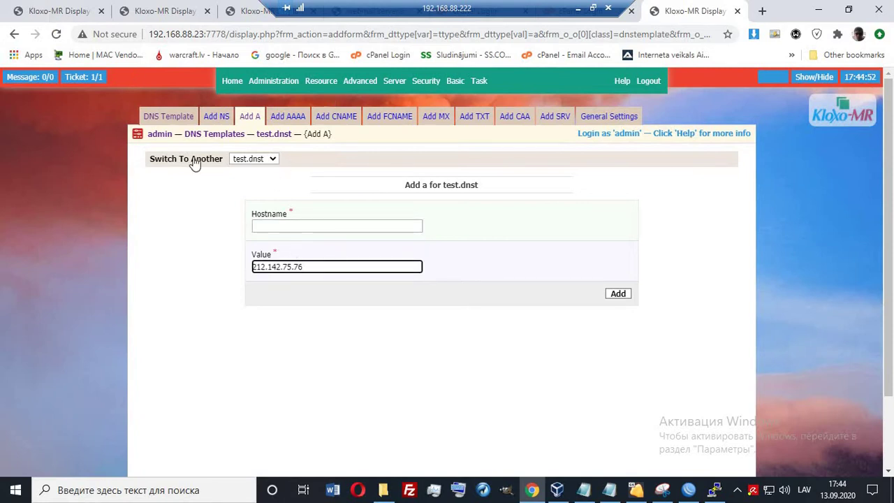
Copy the hostname __base__ from MyDnsTemplate1.dnst into the new A record of test.dnst and add the record.
click(59, 12)
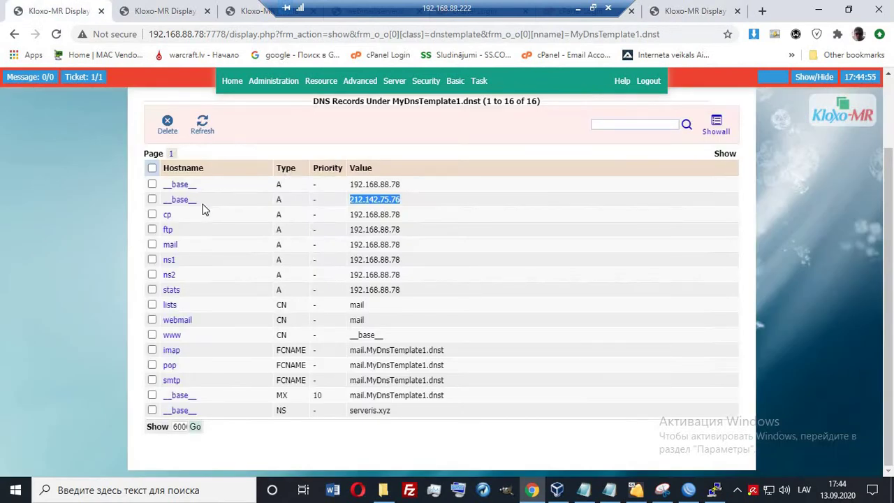
drag(196, 201, 165, 202)
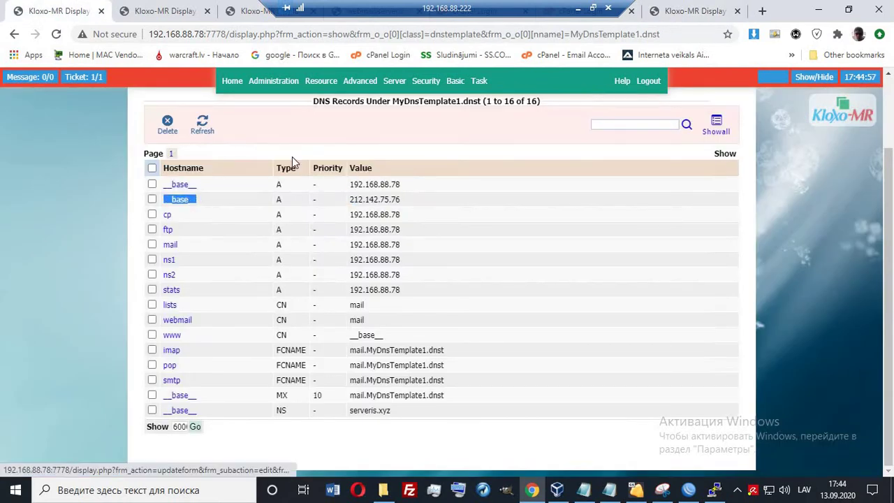
click(689, 11)
click(276, 226)
key(ctrl+v)
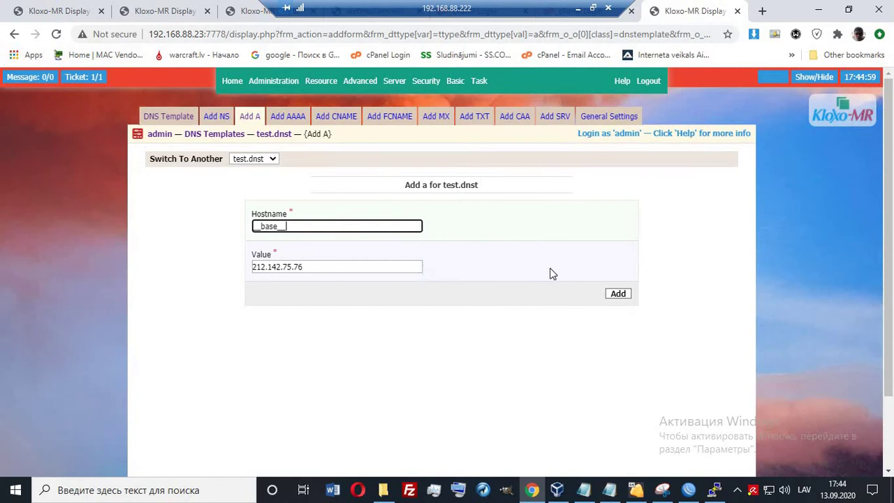
click(619, 294)
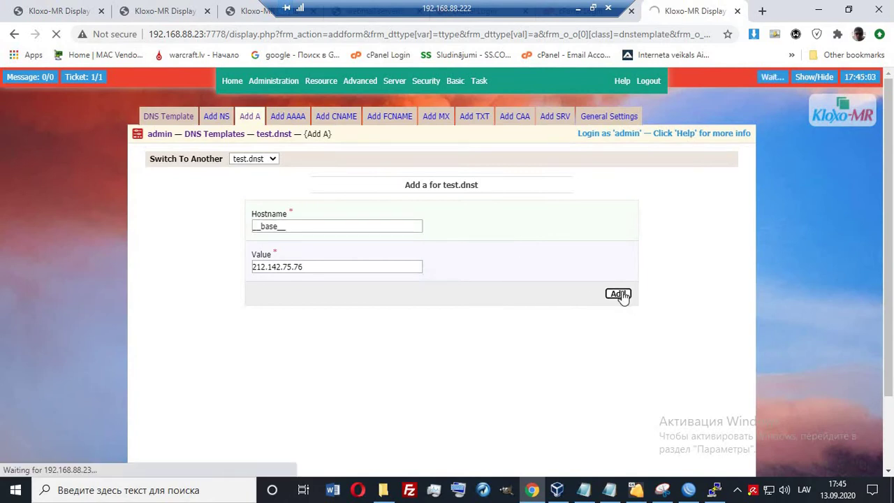
Examine the DNS records of test.dnst, especially the addresses of the __base__ A records and the mail entries.
scroll(342, 225, down, 1)
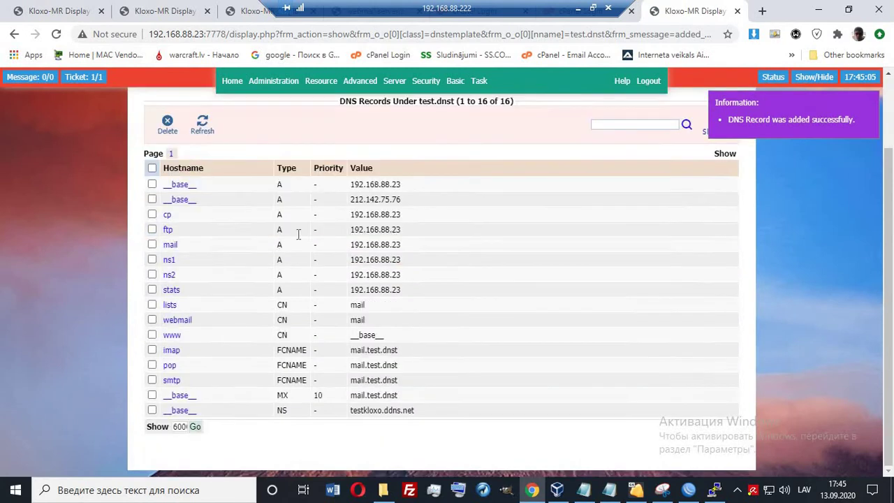
drag(407, 203, 378, 208)
click(414, 203)
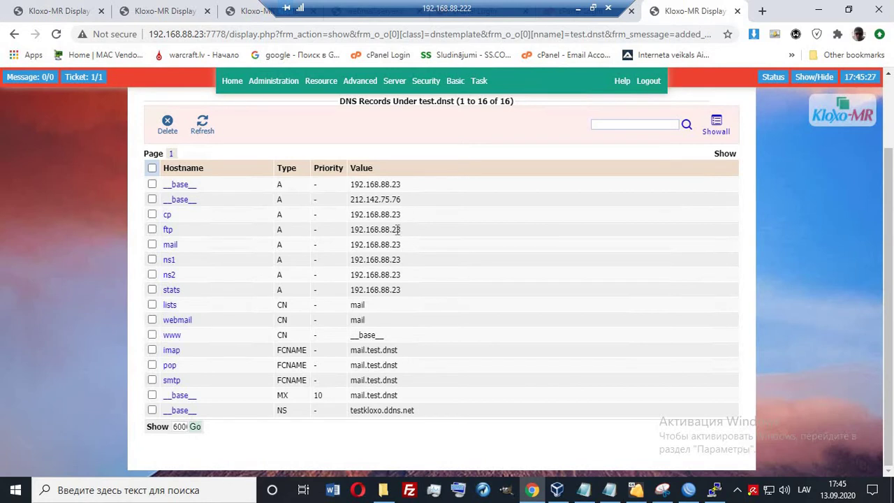
drag(419, 202, 373, 380)
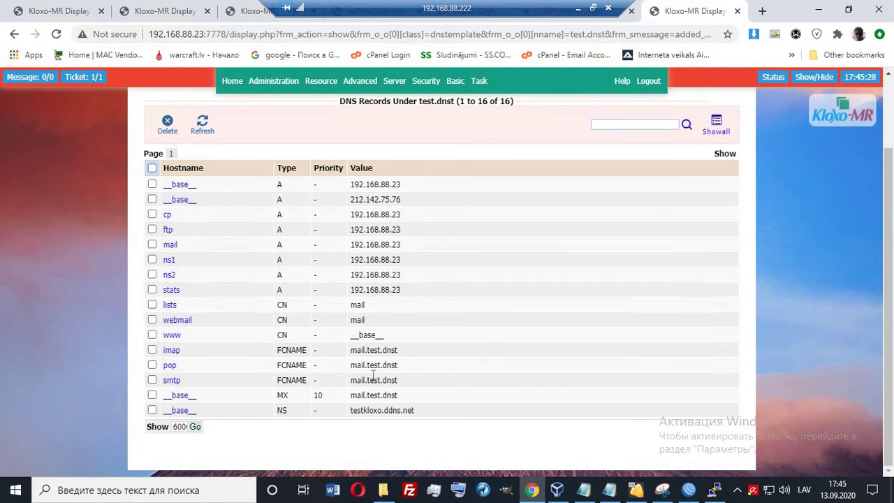
click(446, 247)
scroll(446, 247, up, 2)
scroll(445, 247, down, 2)
scroll(446, 247, up, 2)
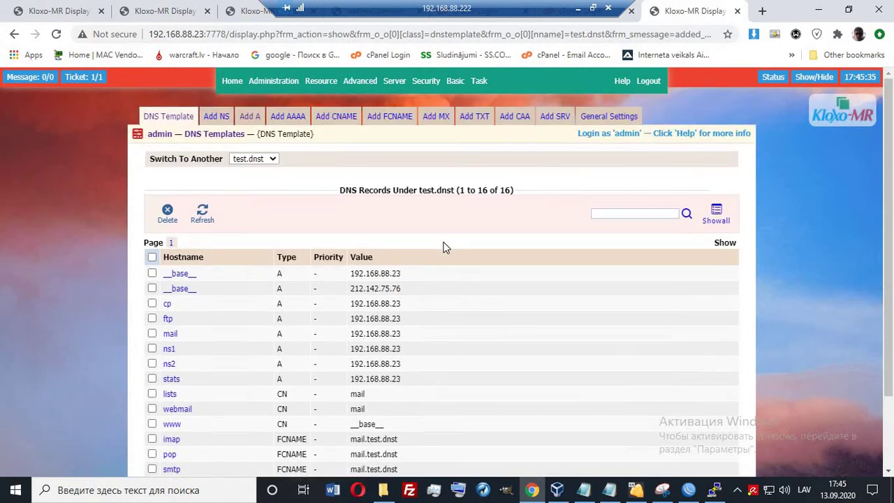
In the general settings of test.dnst, set the SOA Nameserver to testkloxo.ddns.net and save the update.
click(600, 121)
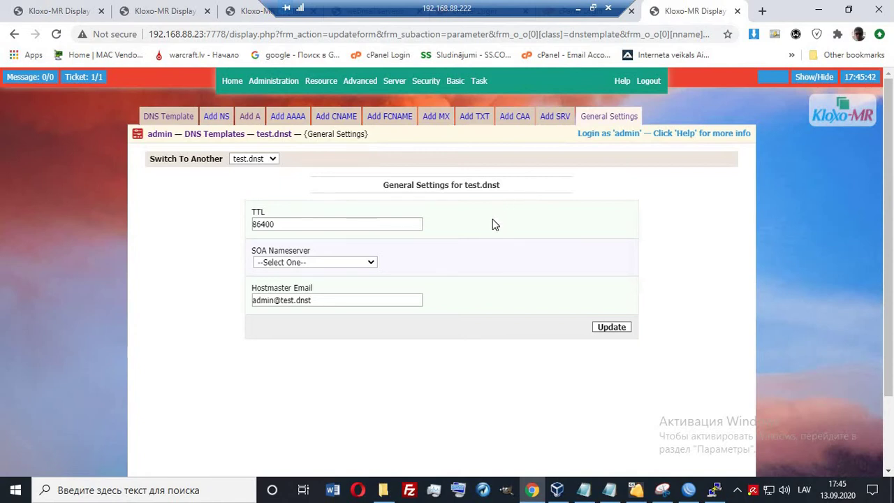
double_click(257, 250)
drag(314, 252, 337, 253)
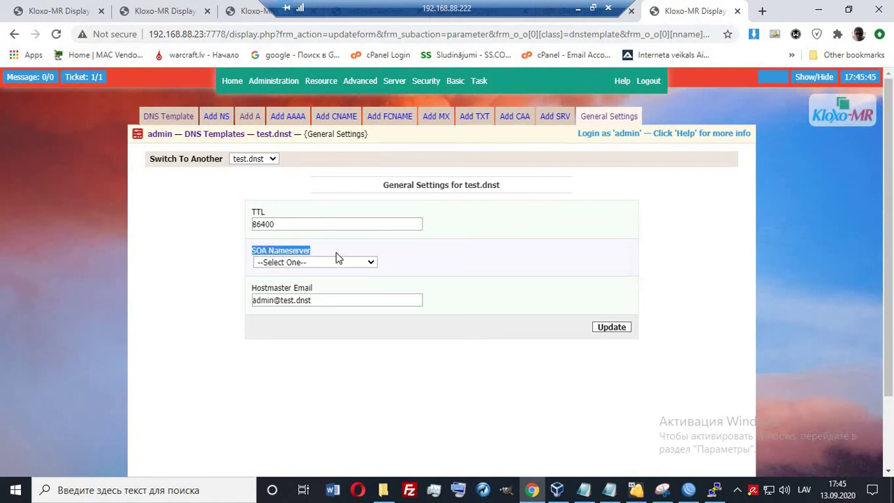
click(371, 264)
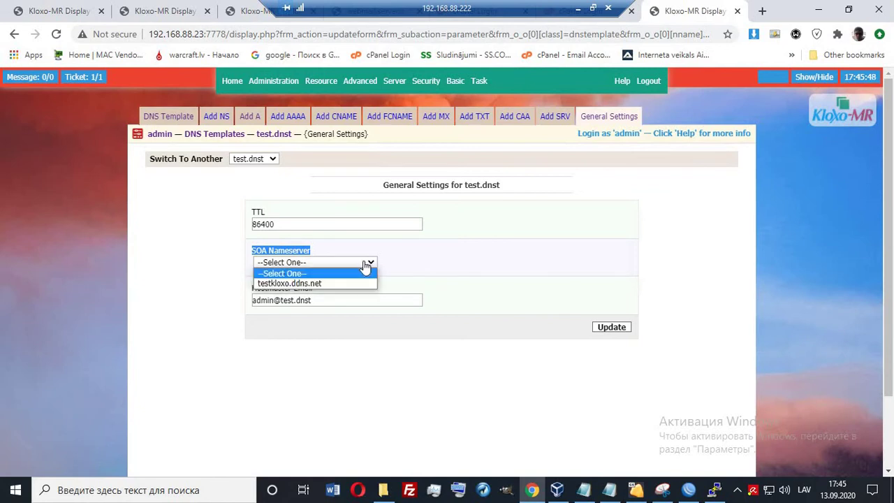
click(289, 283)
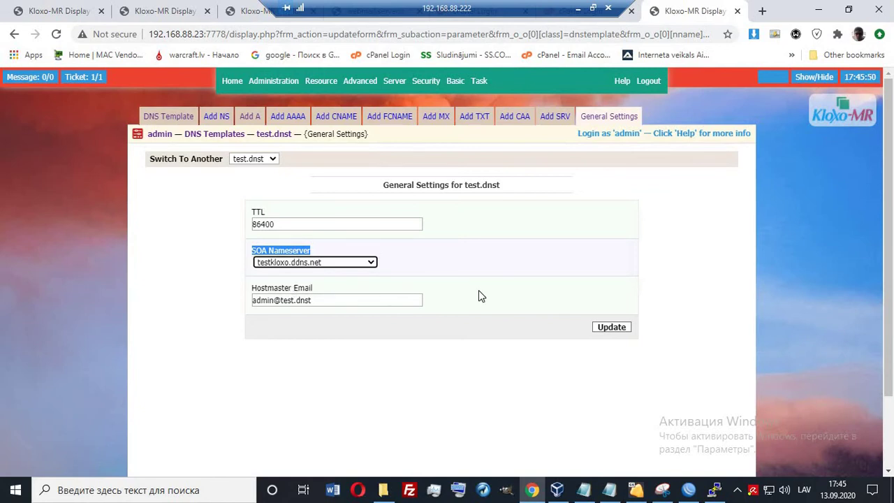
click(612, 329)
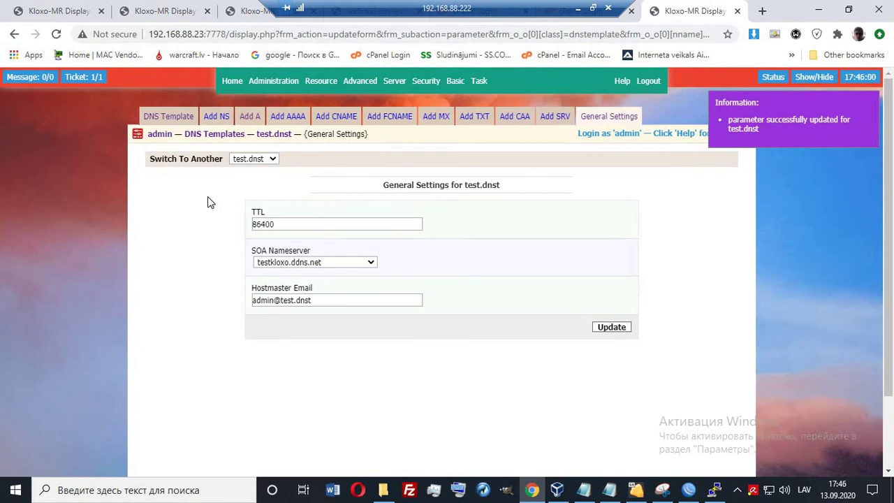
Review the test.dnst records, the checklist's domain item, the testkloxo.ddns.net entry on No-IP and the hostname in the server terminal.
click(171, 118)
scroll(179, 231, down, 2)
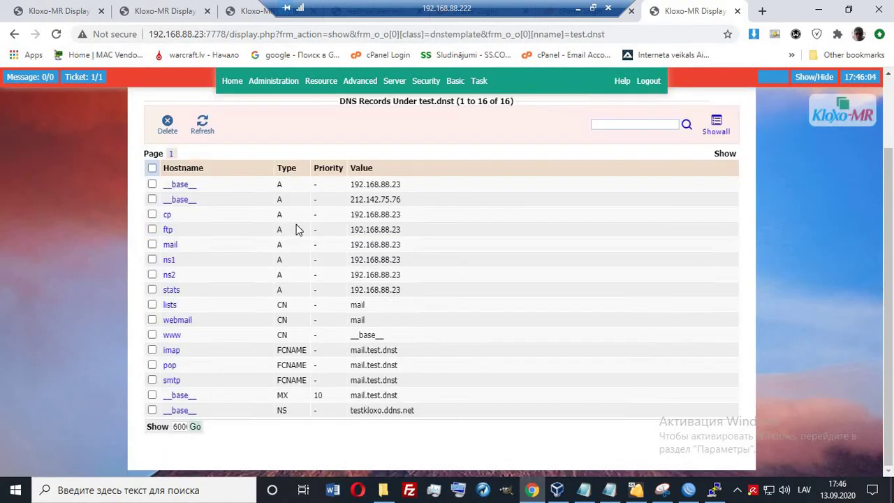
scroll(296, 230, up, 2)
click(579, 8)
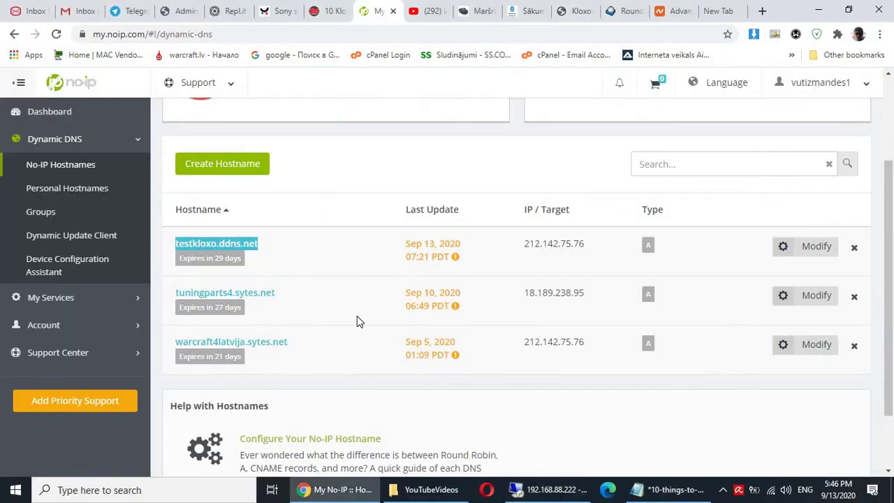
click(654, 490)
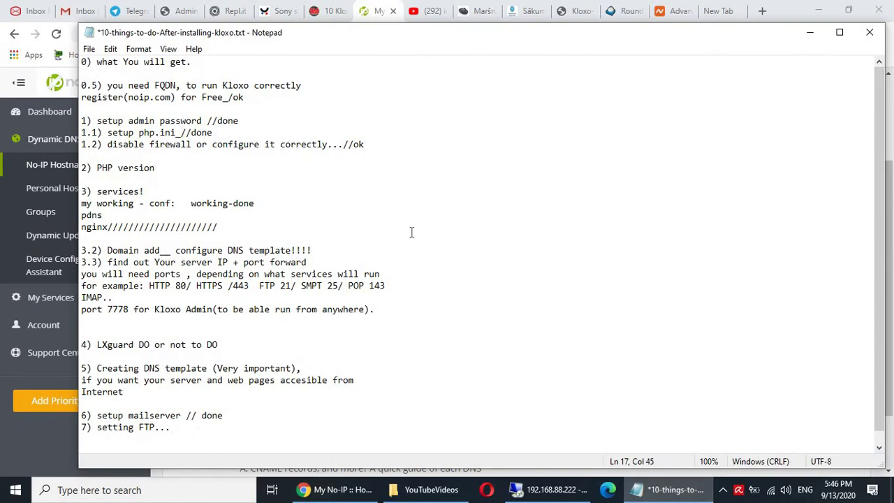
drag(161, 250, 112, 250)
click(362, 14)
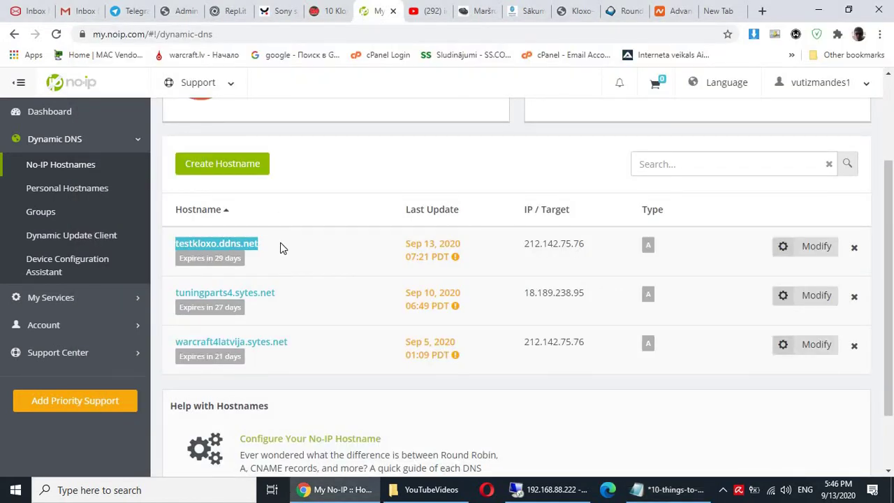
click(557, 493)
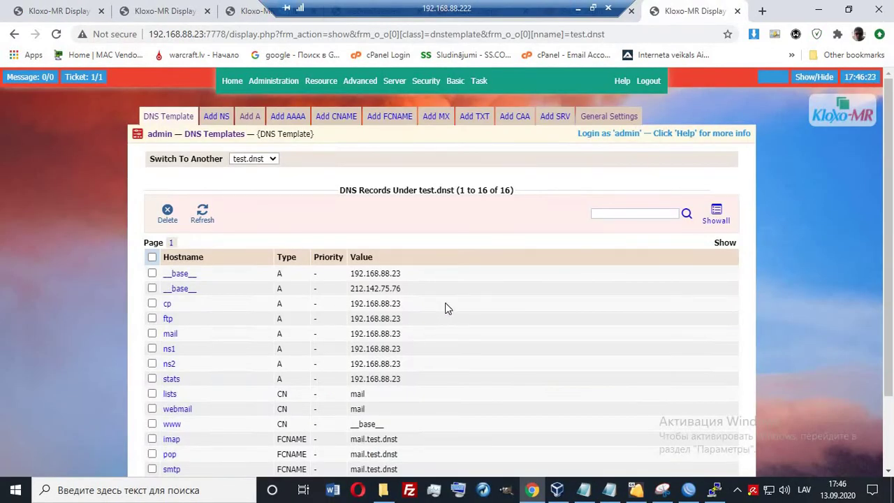
click(714, 490)
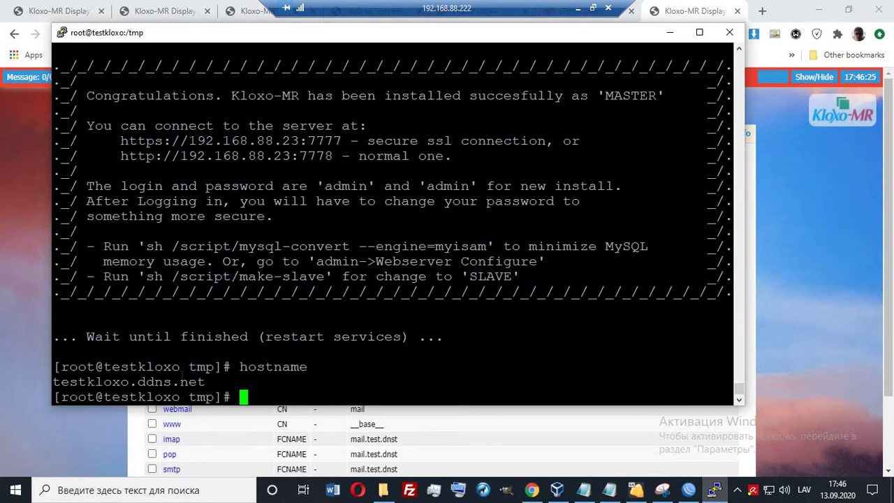
click(670, 32)
Add the domain testkloxo.ddns.net for admin with document root test, confirming domain ownership.
click(234, 81)
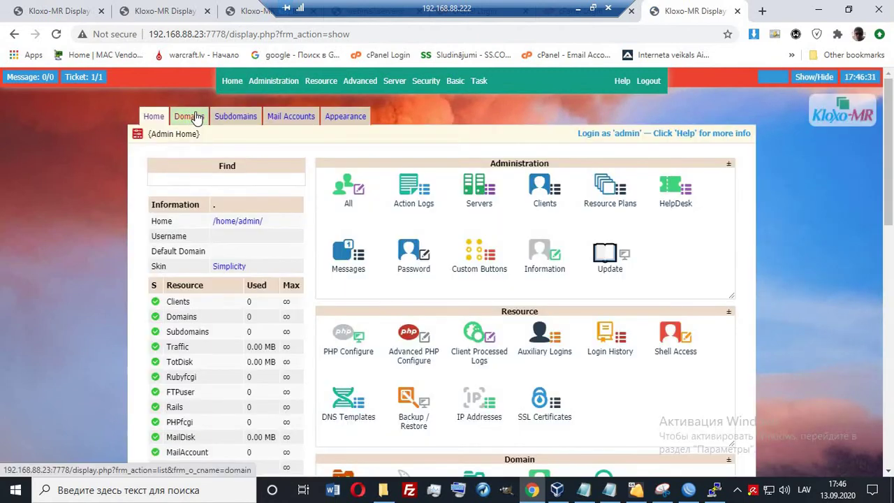
click(190, 118)
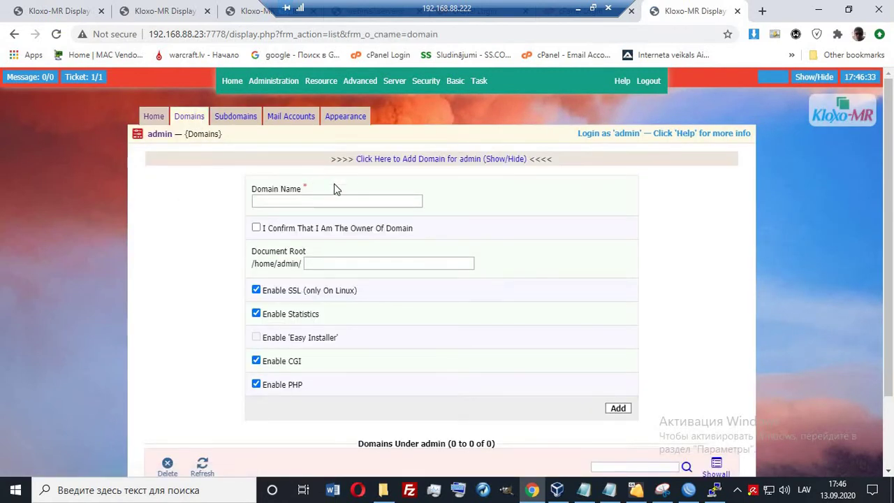
click(323, 202)
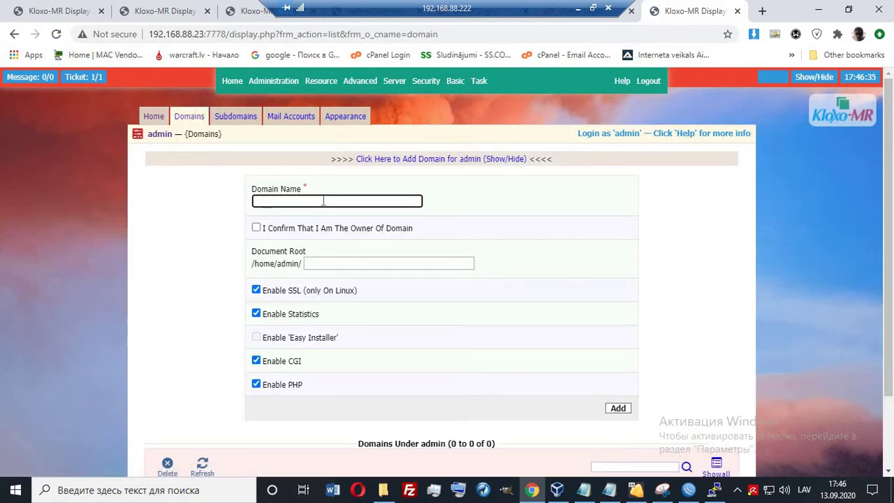
text(testkloxo.ddns.net)
click(255, 228)
click(376, 260)
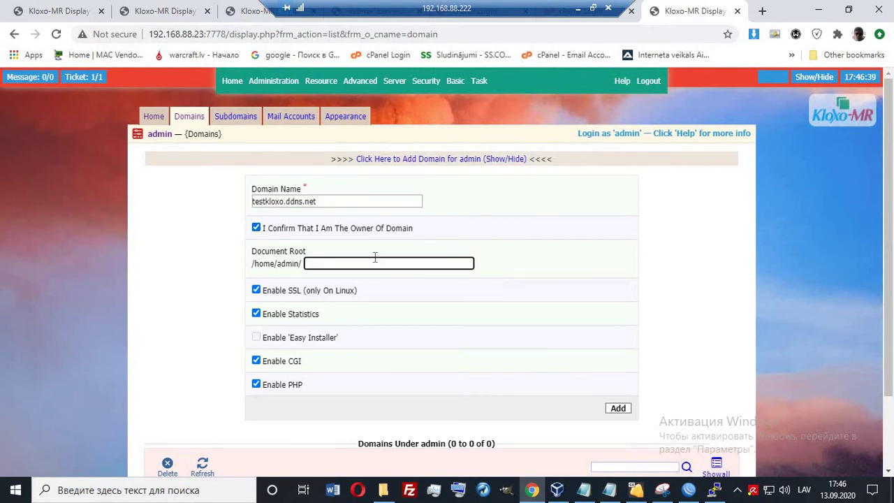
text(test)
click(616, 410)
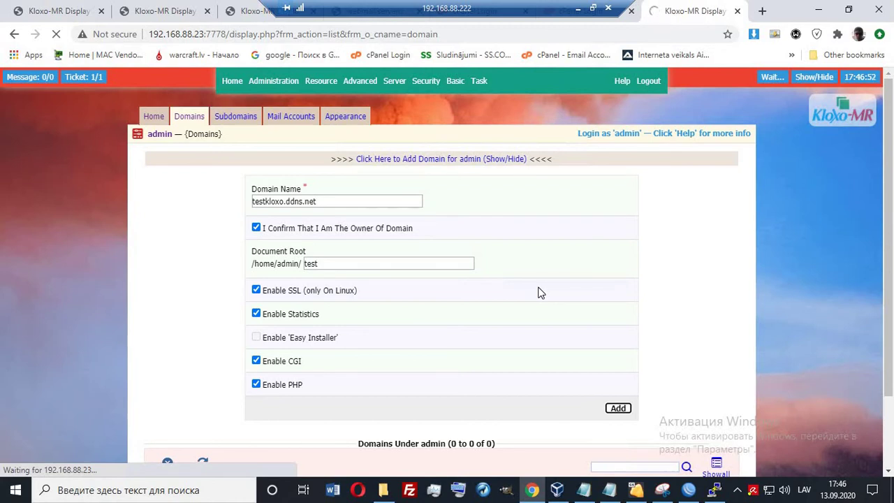
In the Notepad checklist, mark item 3.2 about adding the domain and configuring the DNS template with "// done".
click(577, 8)
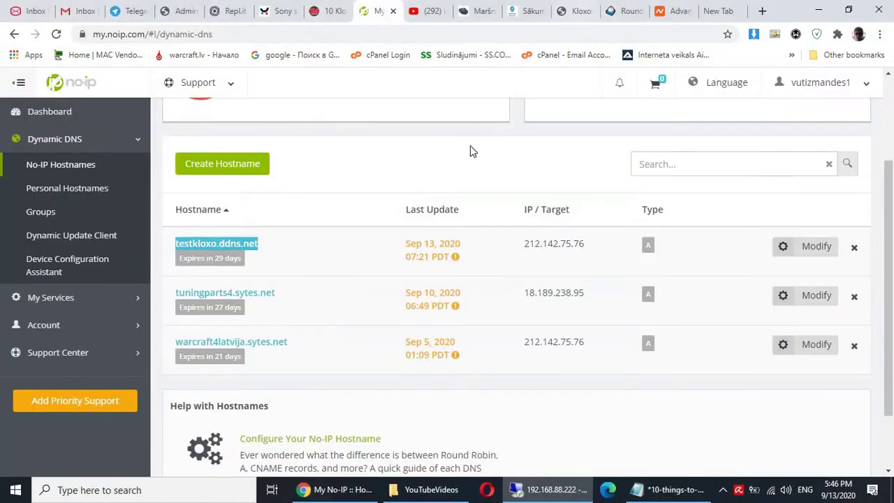
click(671, 489)
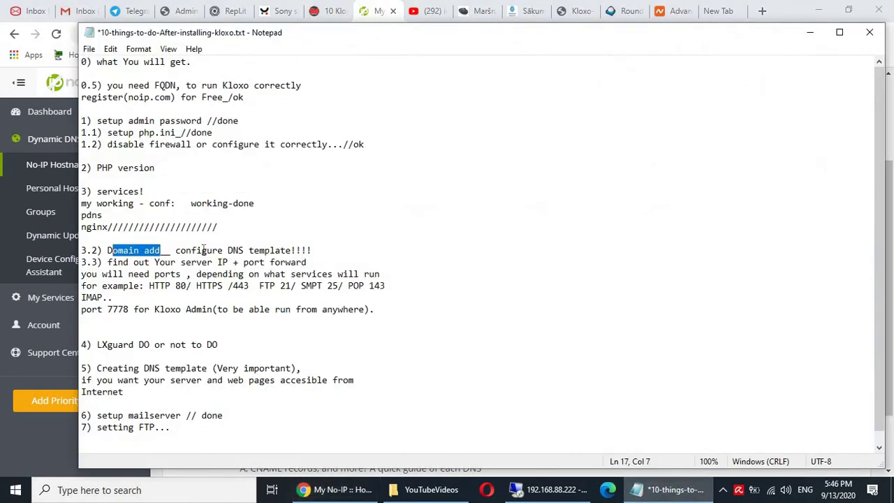
click(328, 250)
text(// done)
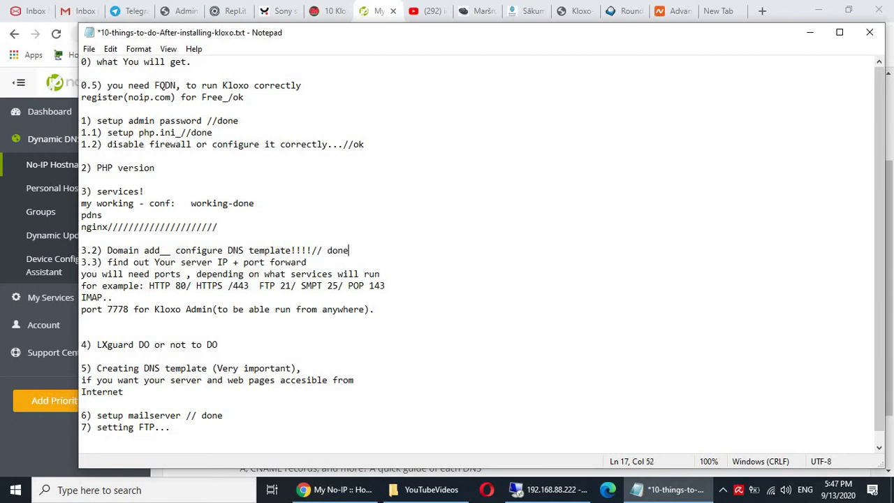
Read checklist item 3.3 on server IP and port forwarding, and check the domains listed under admin in Kloxo-MR.
double_click(113, 262)
drag(224, 275, 391, 294)
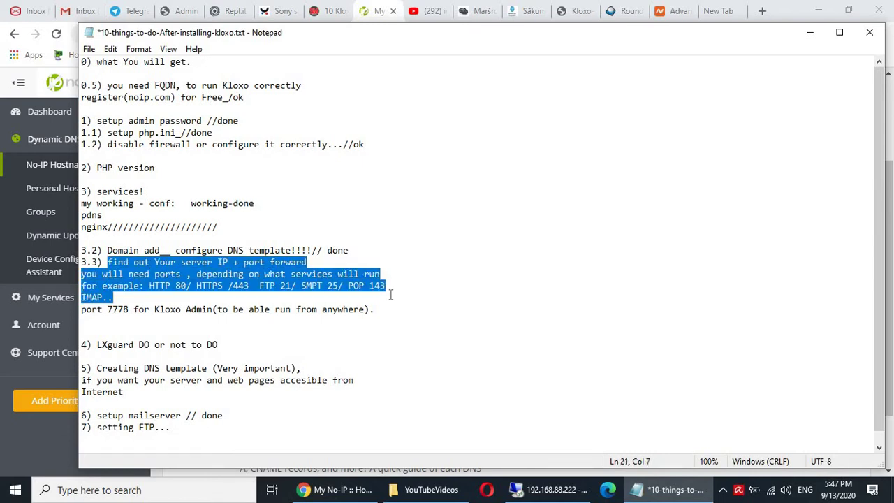
click(131, 297)
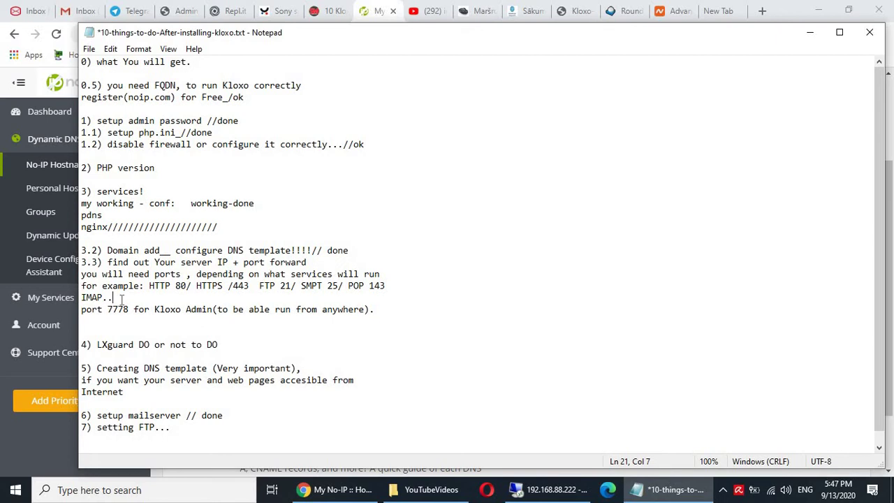
drag(149, 285, 256, 285)
click(212, 286)
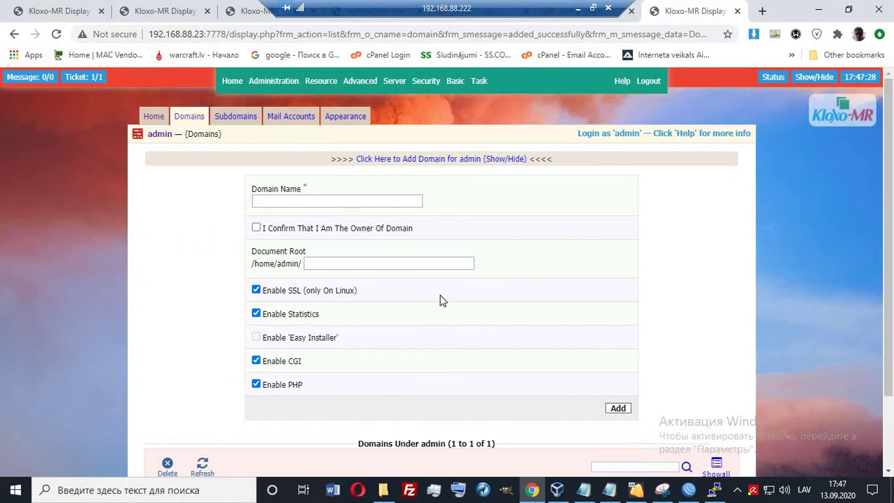
scroll(446, 299, down, 2)
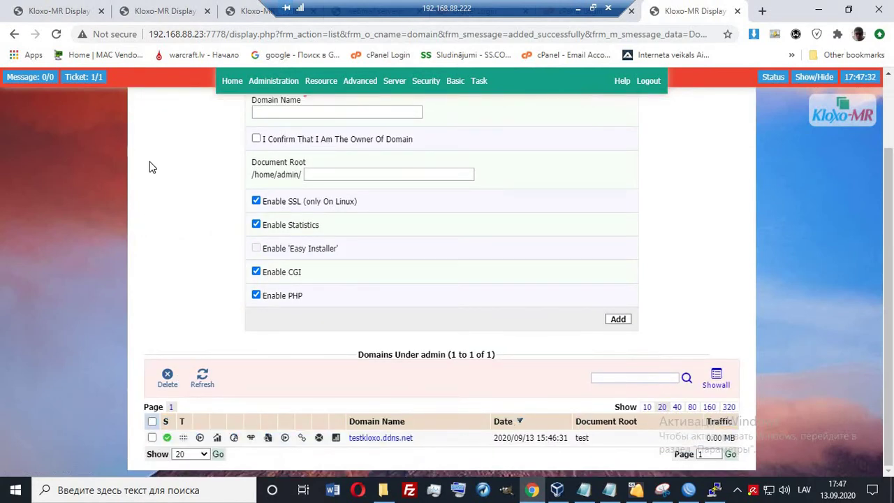
scroll(155, 171, up, 2)
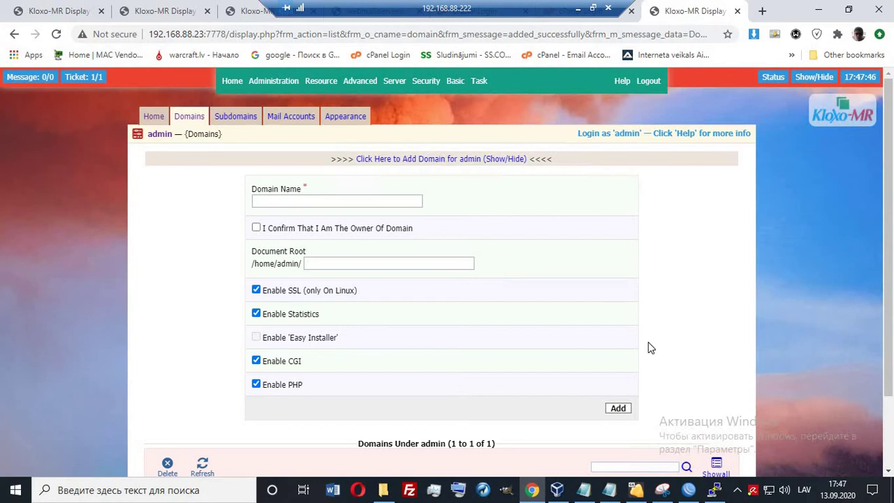
In WinBox, make the ARP entry for 192.168.88.23 static after checking its MAC address against the CentOS network screenshot.
click(692, 492)
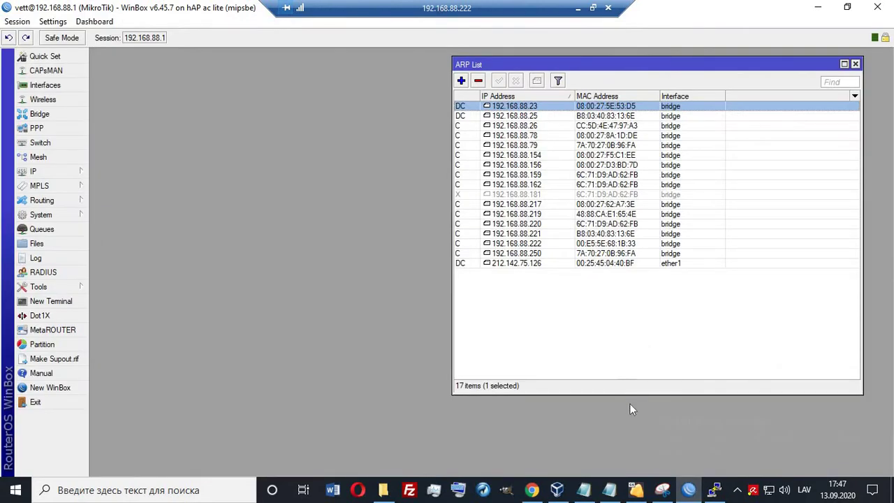
click(665, 492)
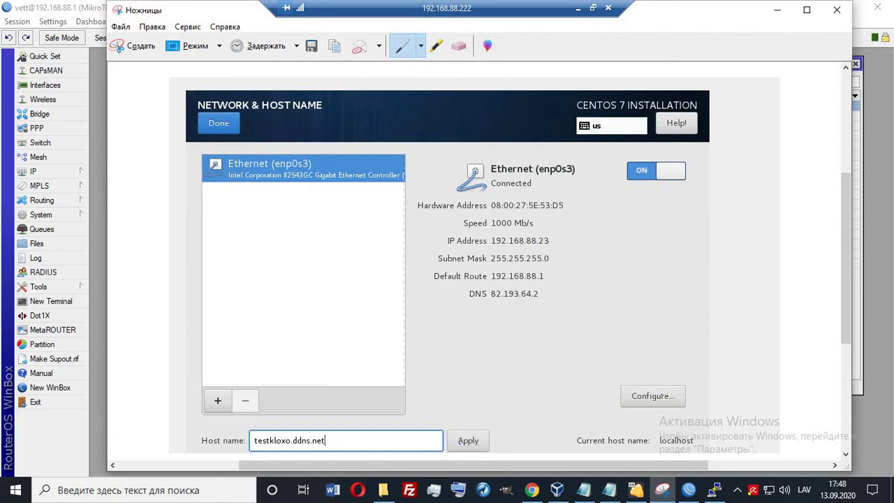
click(688, 490)
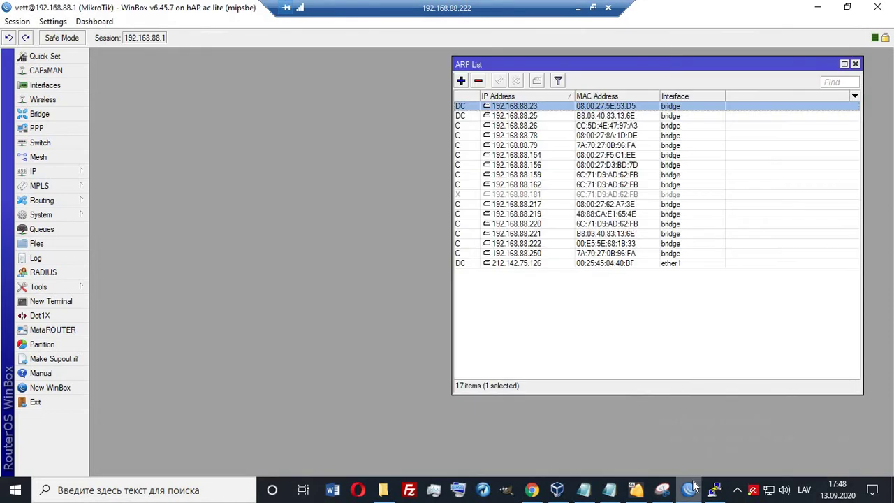
double_click(518, 106)
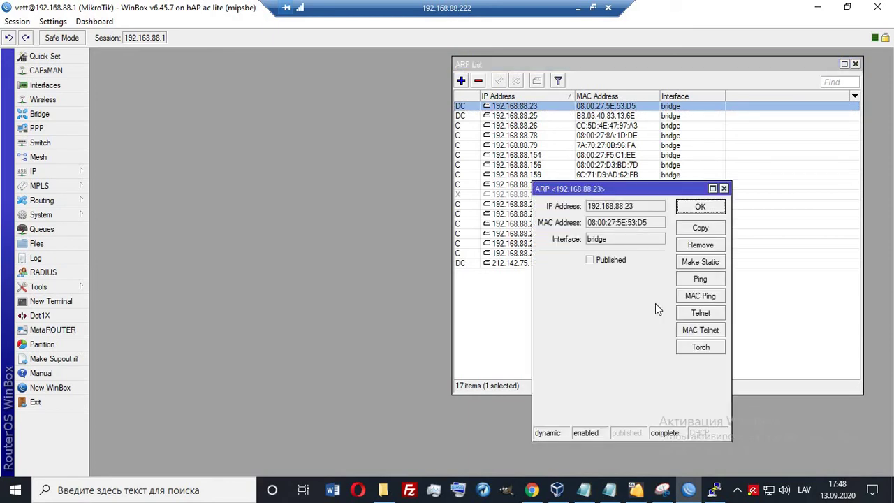
click(699, 262)
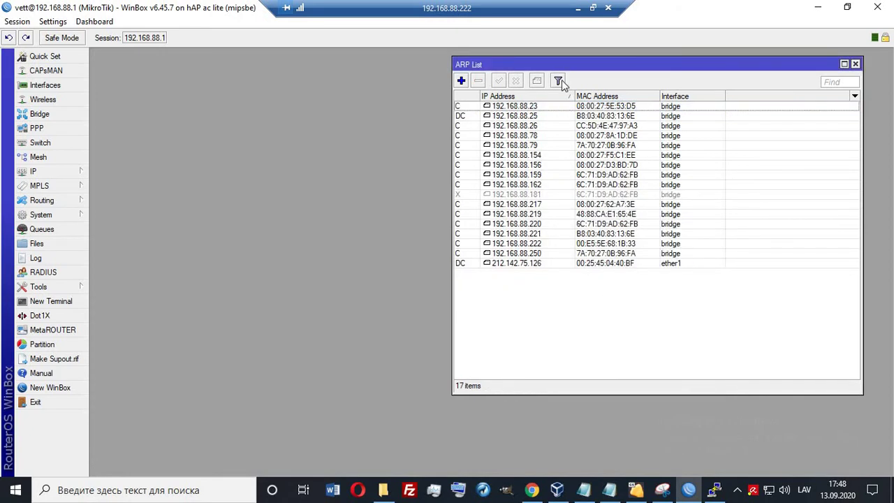
click(510, 109)
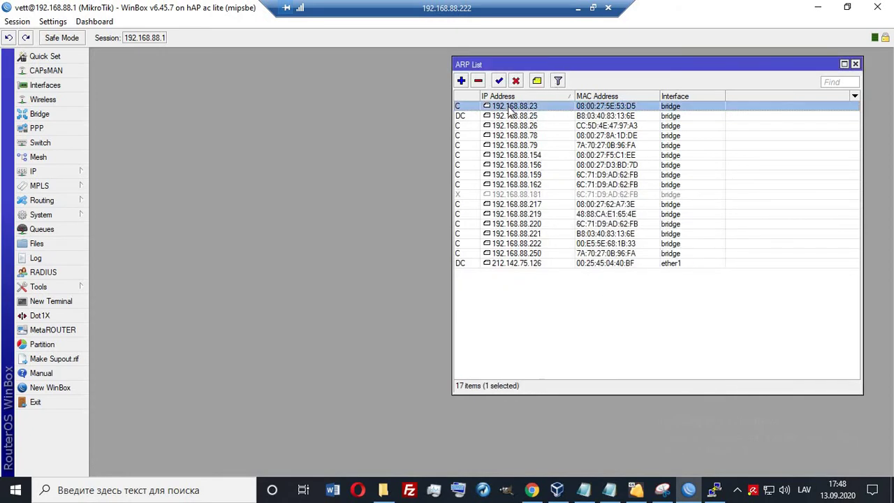
Open the router's firewall NAT rules and move their window clear for viewing.
click(38, 174)
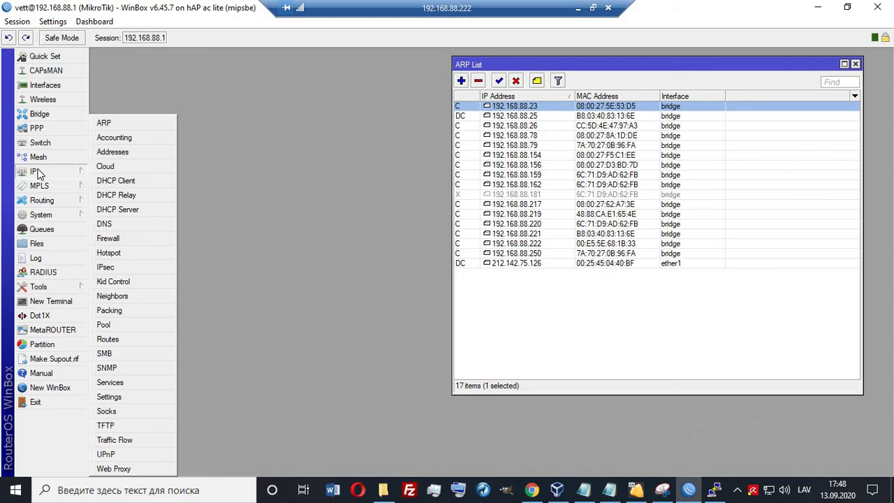
click(108, 238)
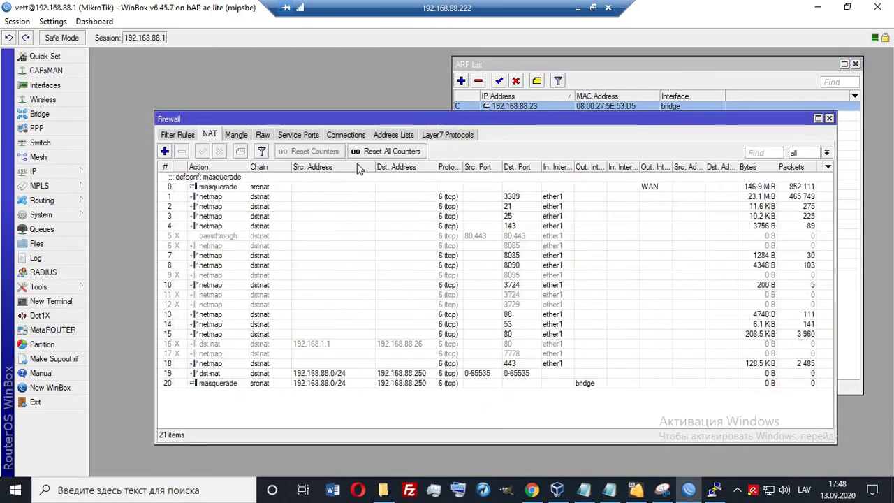
drag(312, 114, 325, 70)
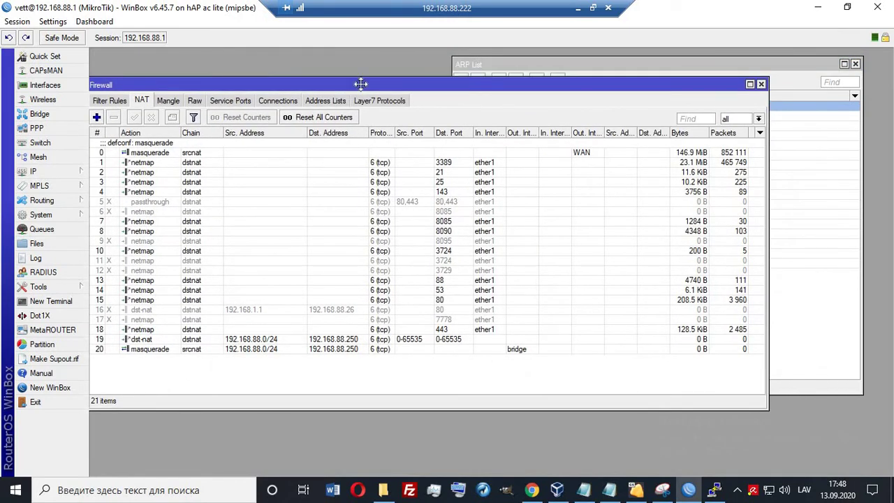
View the virtual machines in VirtualBox and the websites serveris.xyz and kaatikt.id.lv in the local browser.
click(557, 490)
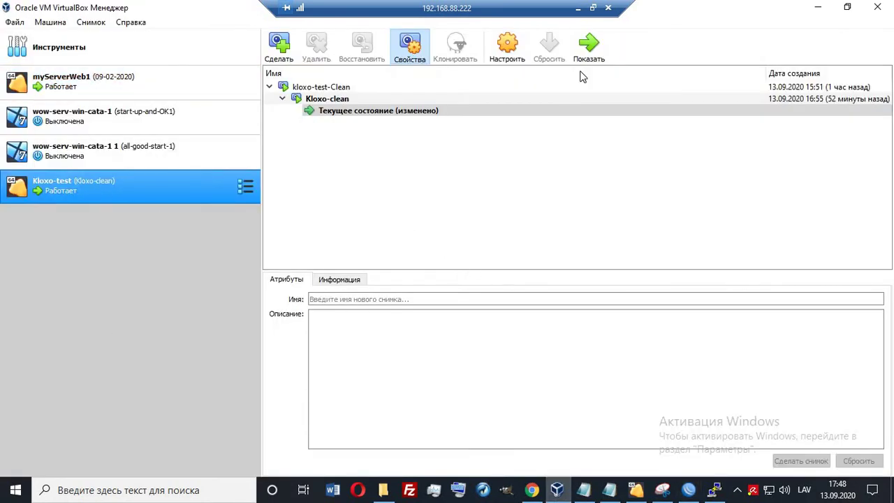
click(578, 6)
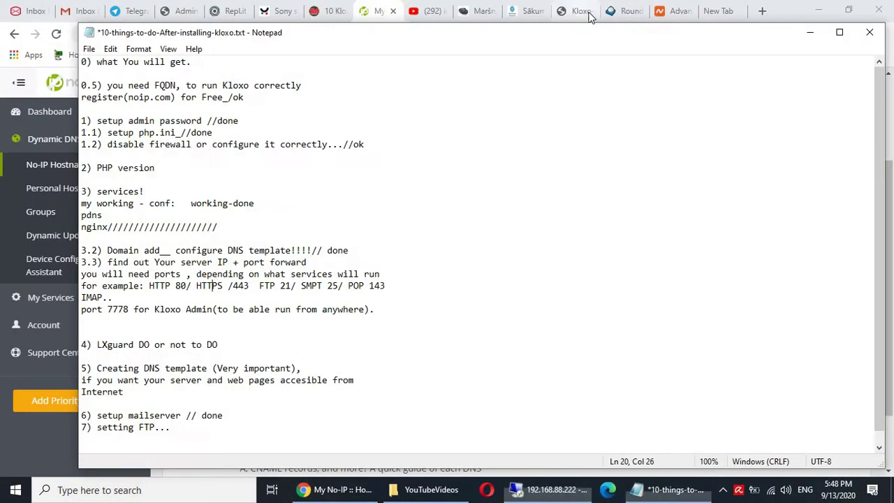
click(519, 18)
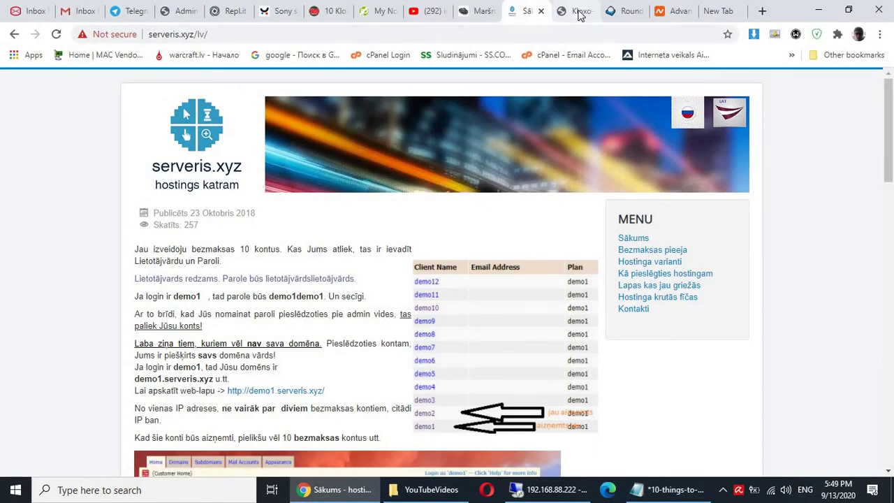
click(479, 14)
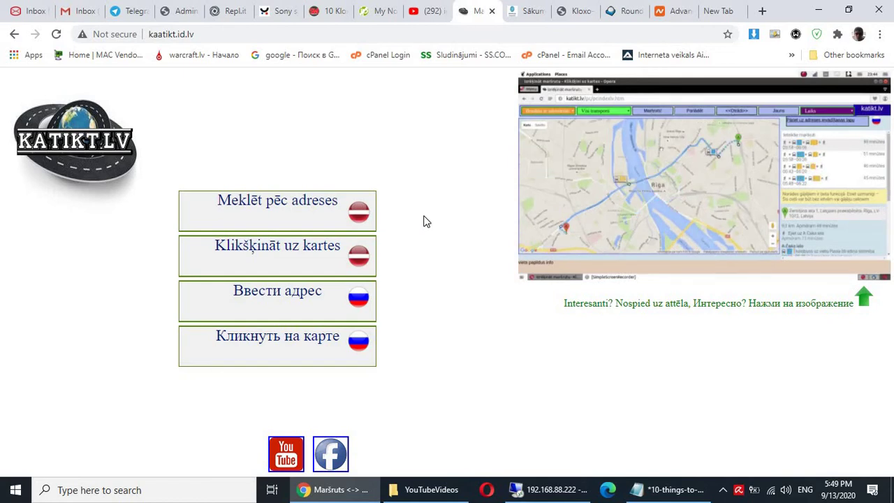
Take the testkloxo.ddns.net hostname from the No-IP hostname list and open that address in the empty tab of the local browser.
click(357, 20)
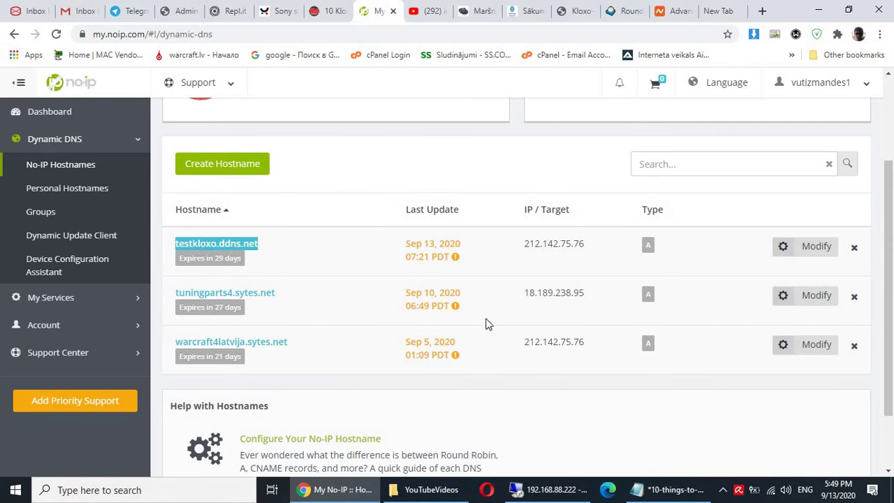
right_click(255, 244)
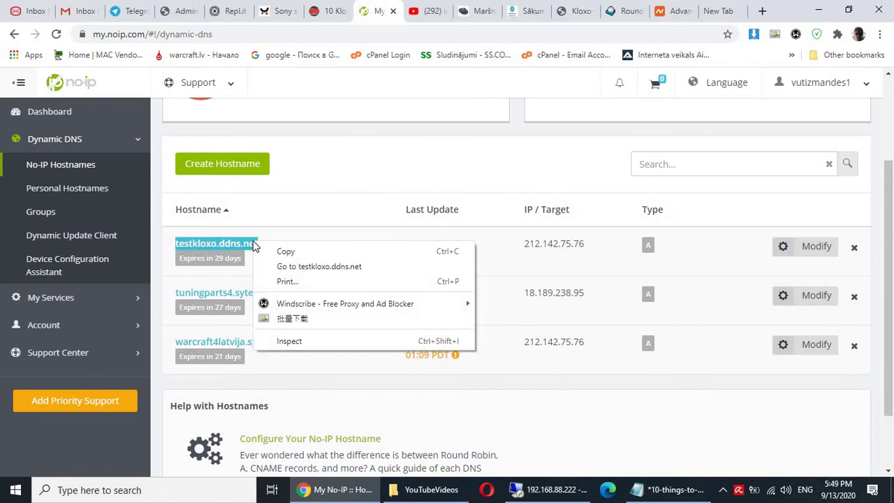
click(720, 11)
click(720, 10)
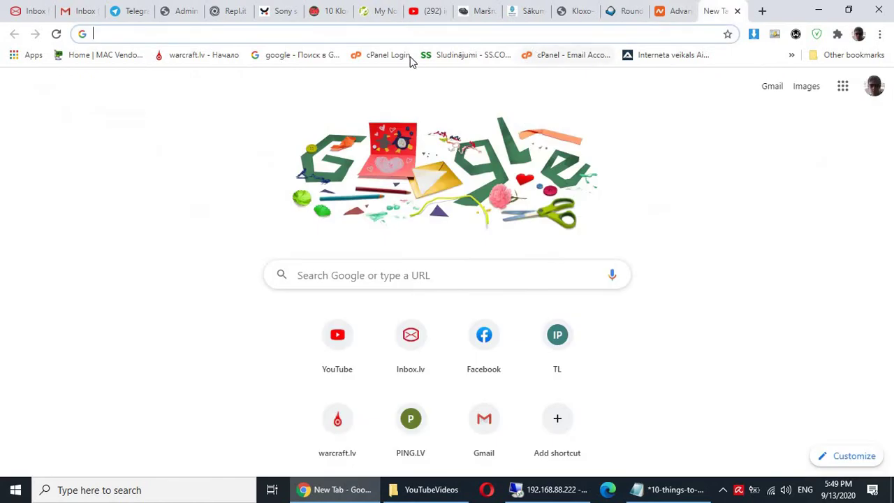
click(383, 34)
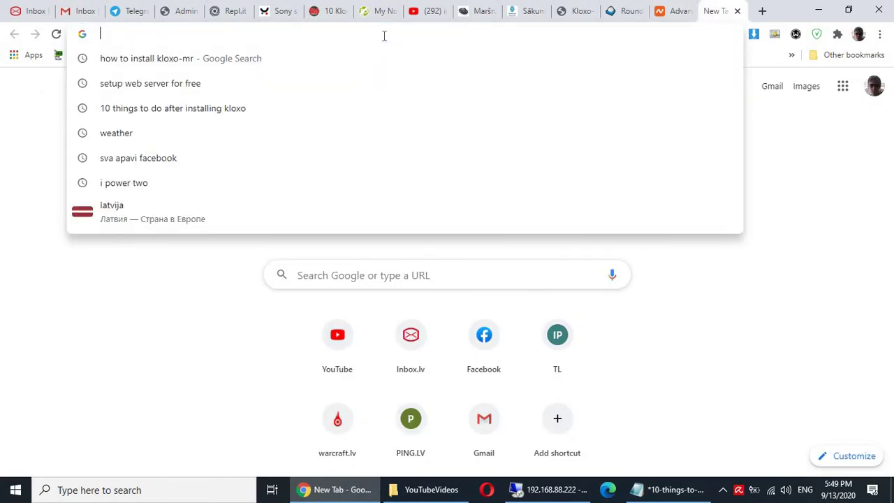
text(testkloxo.ddns.net)
key(Return)
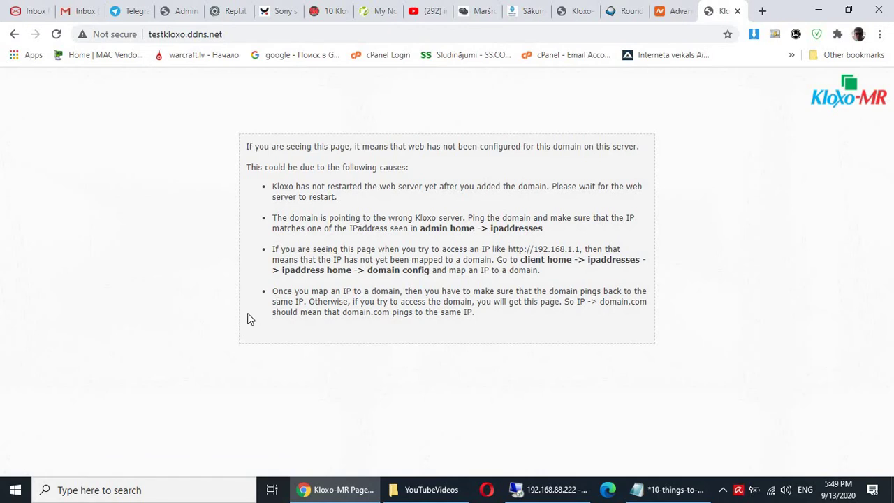
Switch to WinBox on the remote desktop and locate the NAT rules for destination ports 80 and 443.
click(548, 498)
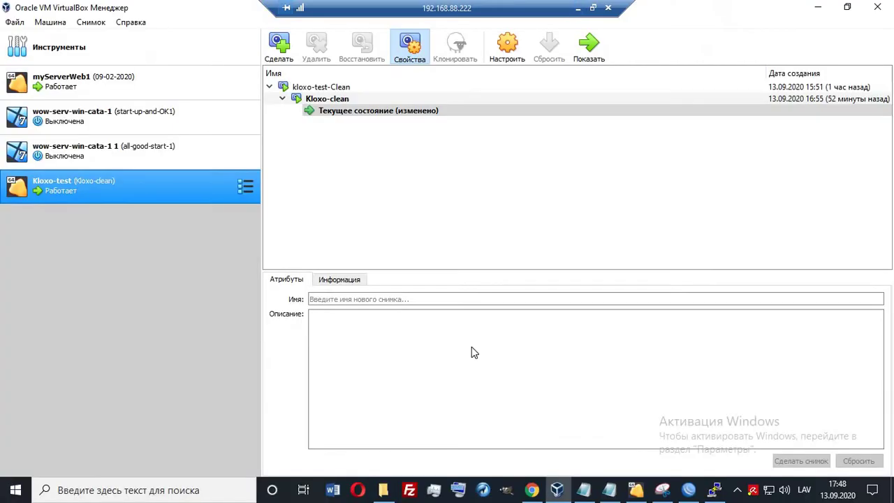
click(699, 492)
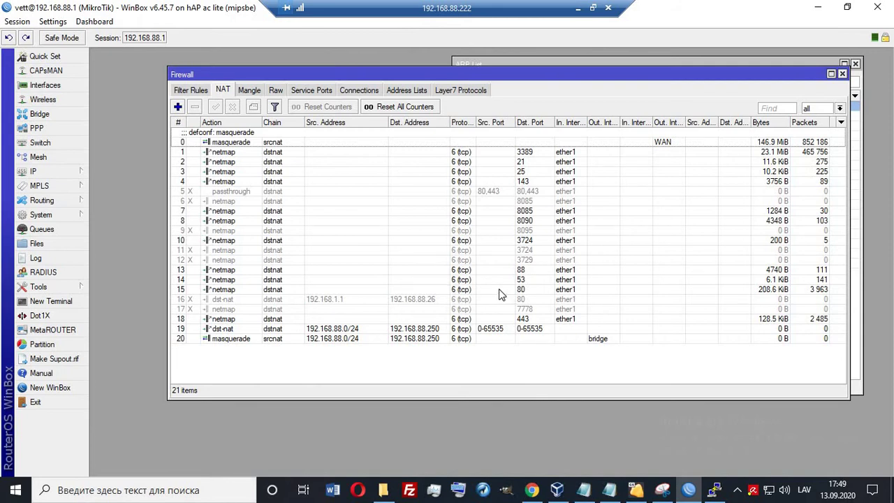
click(525, 292)
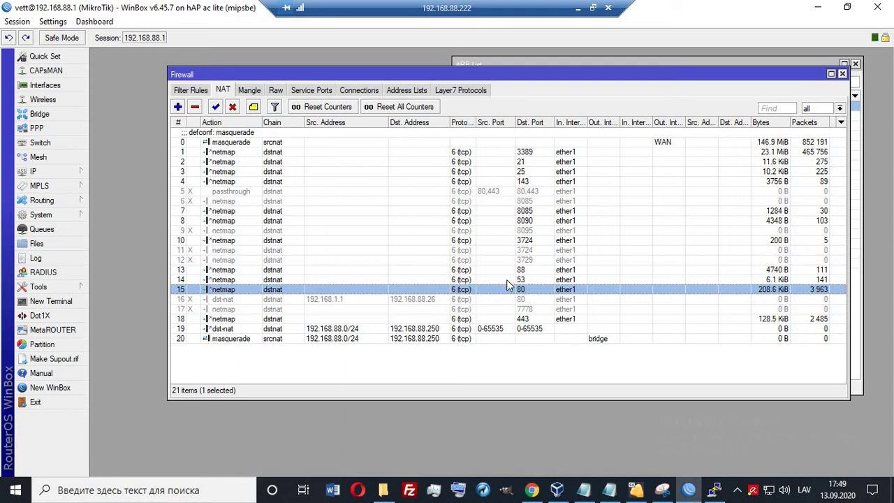
click(517, 318)
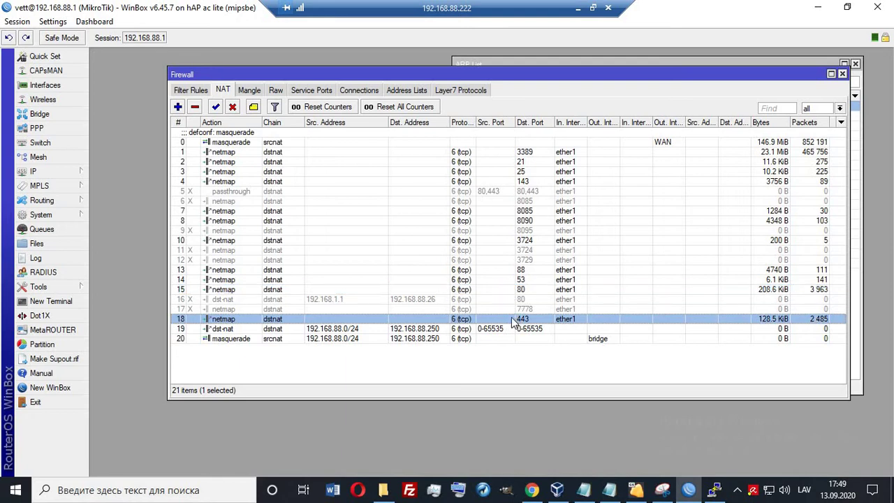
click(484, 292)
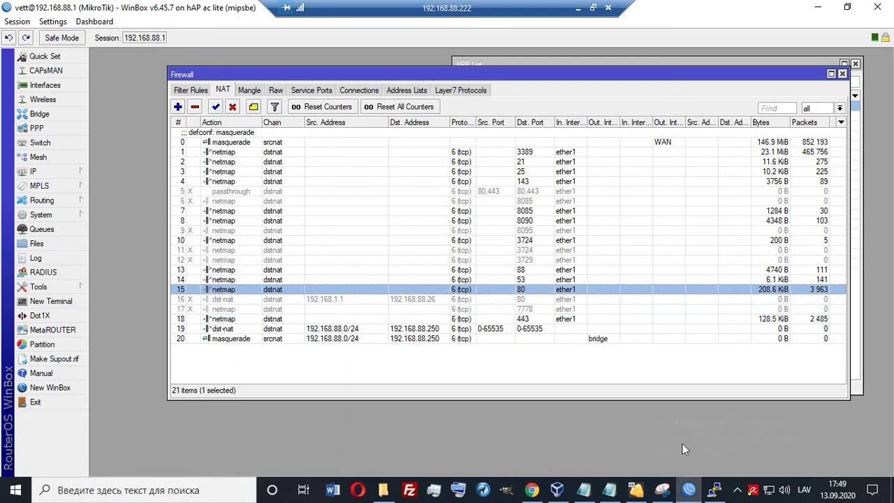
mouse_move(691, 491)
Copy the IP address 192.168.88.23 from its entry in the ARP list and close the entry.
click(517, 64)
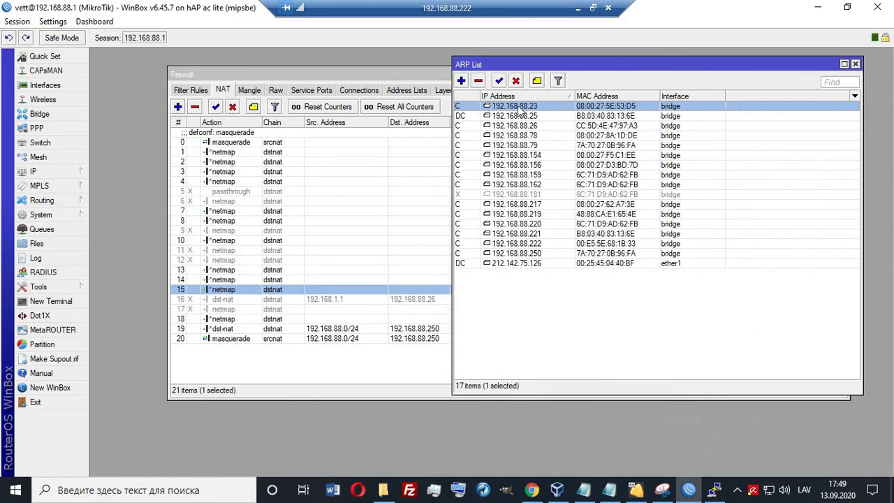
double_click(520, 106)
right_click(620, 210)
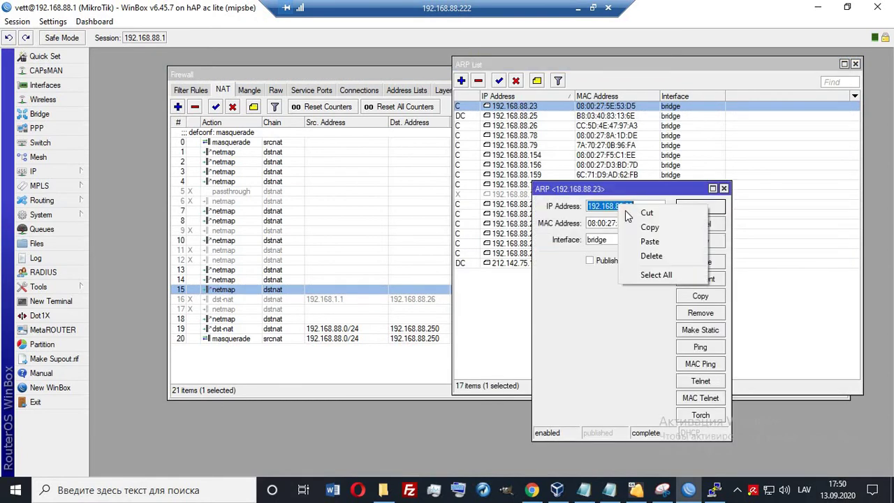
click(643, 228)
click(724, 189)
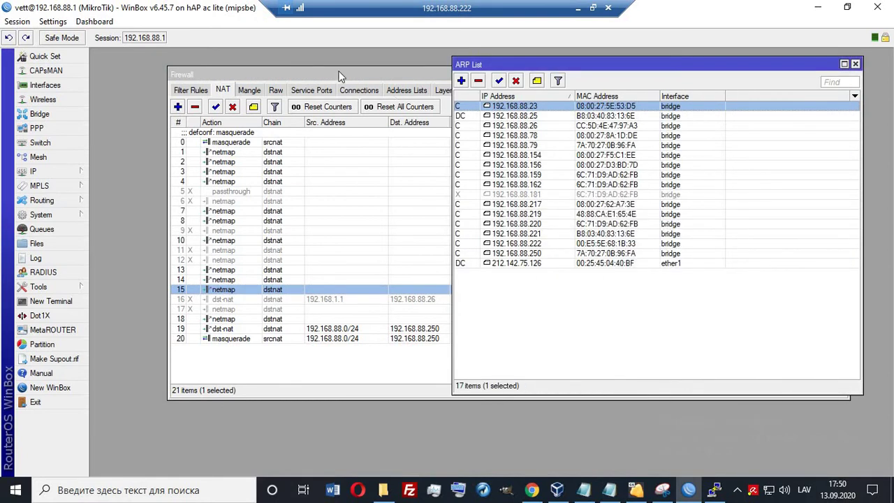
Redirect the NAT rule for destination port 80 to the address 192.168.88.23 and save it.
click(305, 75)
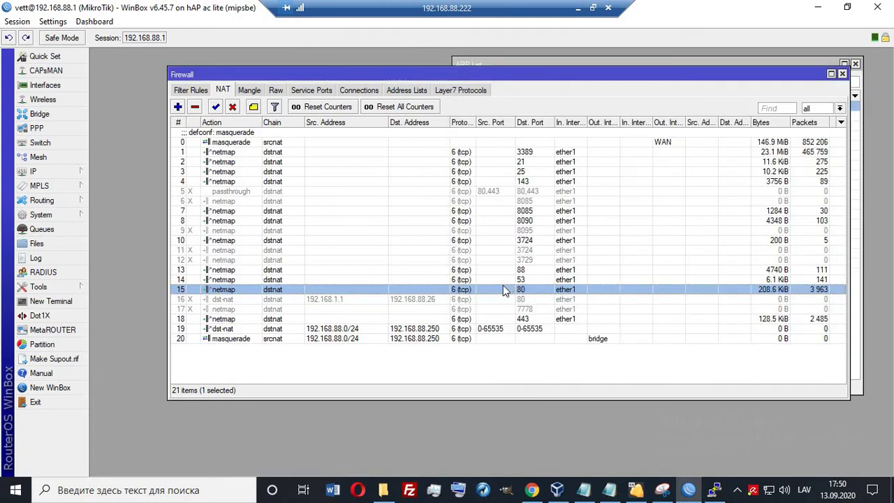
double_click(504, 288)
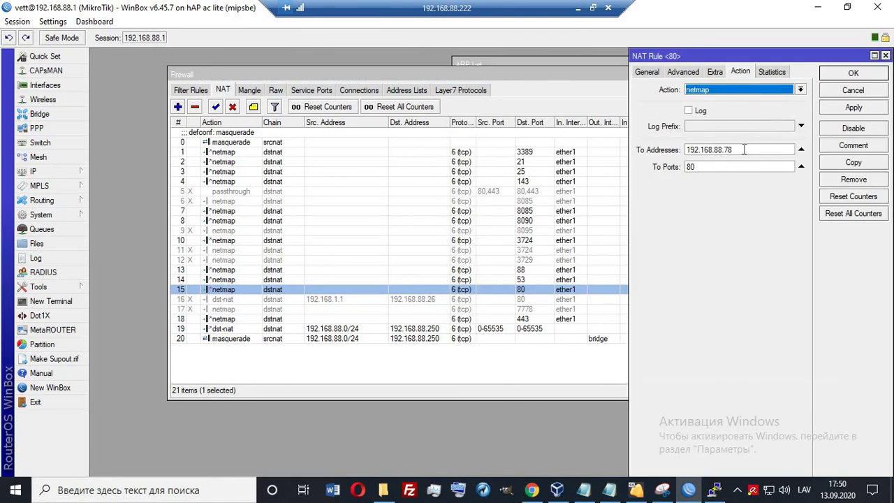
drag(744, 150, 668, 147)
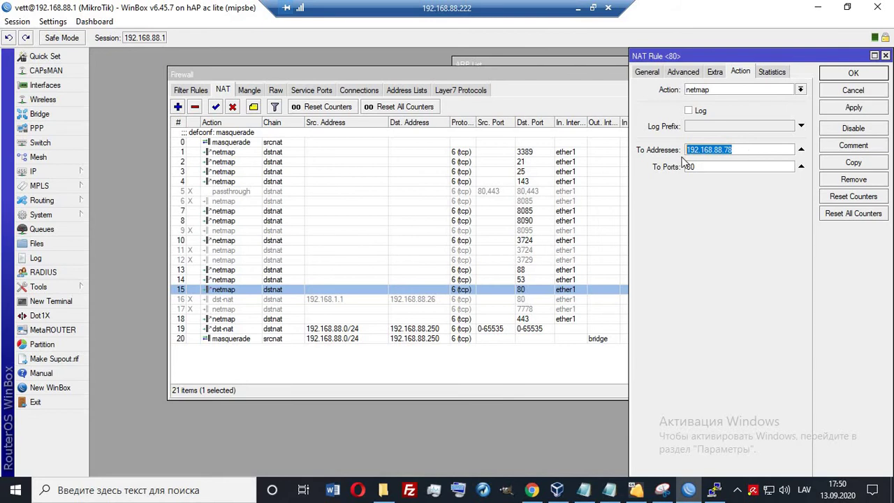
text(192.168.88.23)
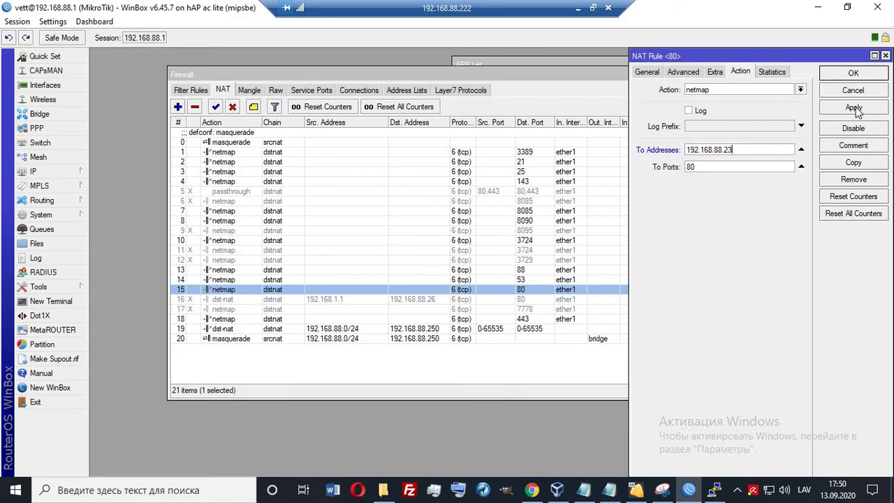
click(855, 108)
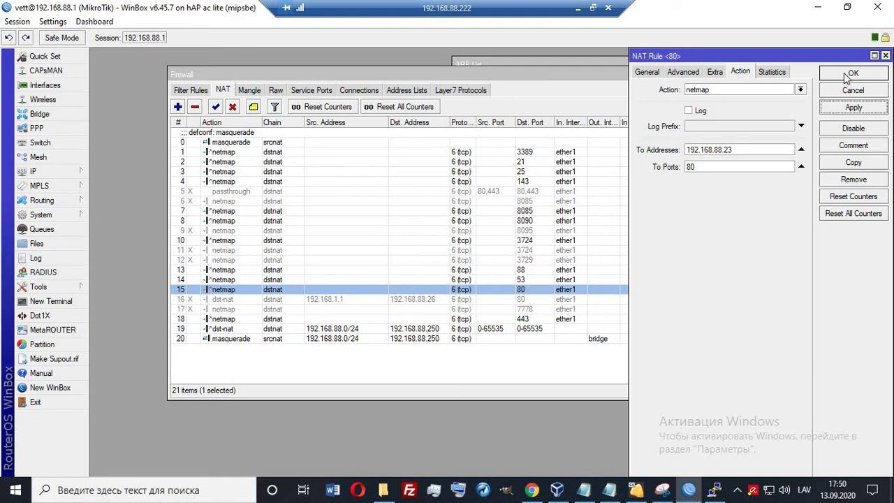
click(851, 74)
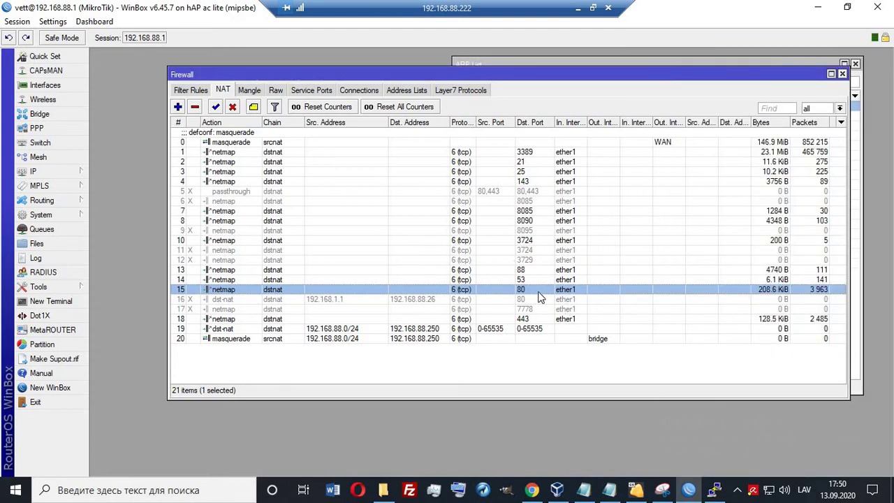
Redirect the NAT rule for destination port 443 to 192.168.88.23, save it, and shift the Firewall window slightly aside.
double_click(527, 318)
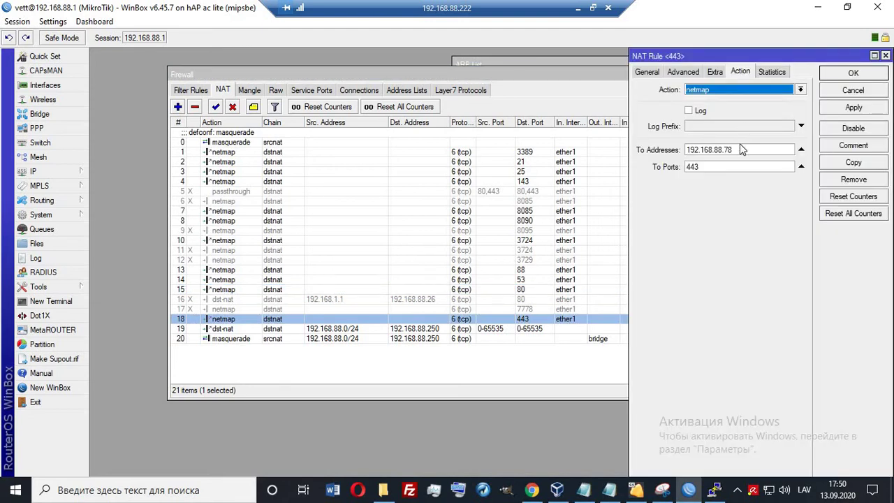
double_click(709, 151)
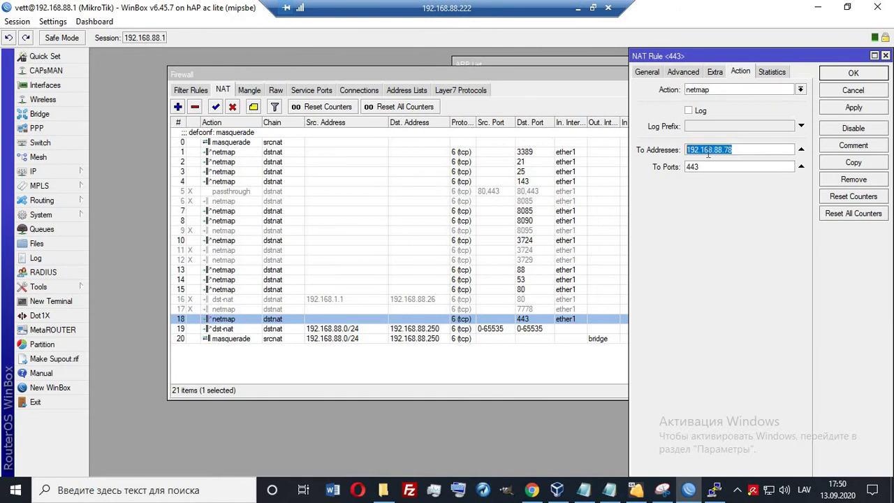
text(192.168.88.23)
click(854, 107)
click(852, 74)
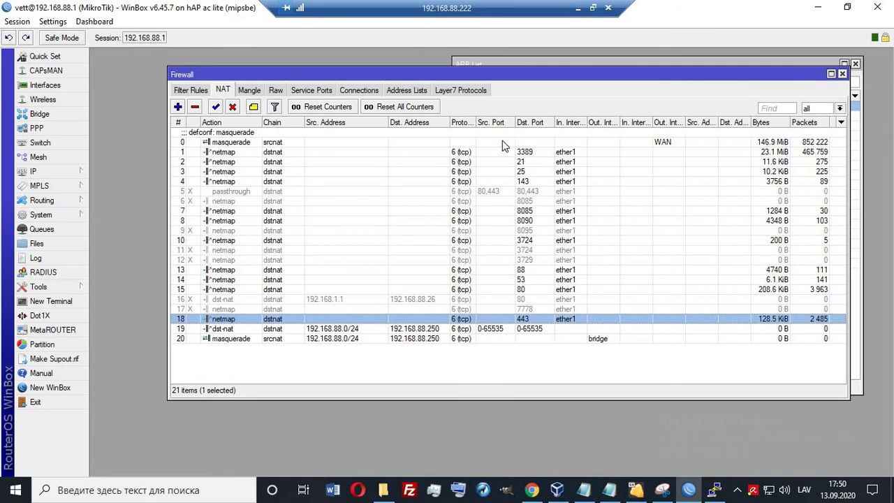
drag(316, 71, 271, 77)
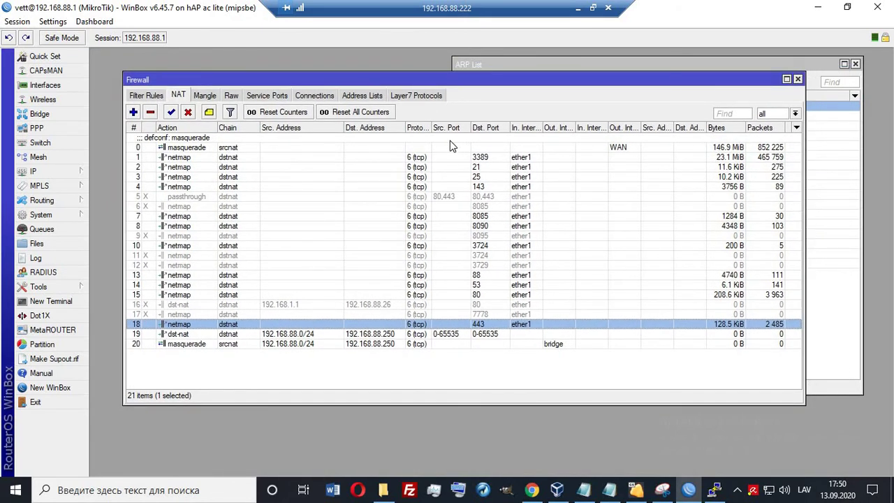
Check the domain list under admin in Kloxo-MR on the remote desktop, then return to the local browser.
click(532, 490)
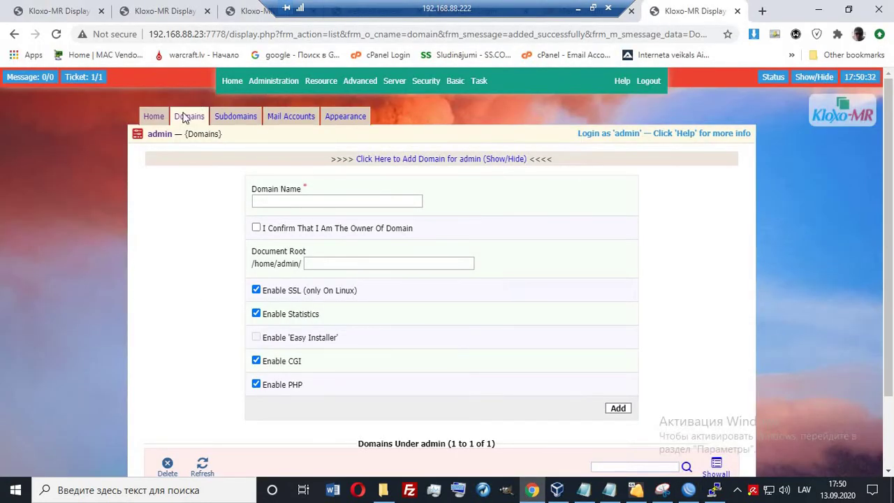
scroll(349, 448, down, 3)
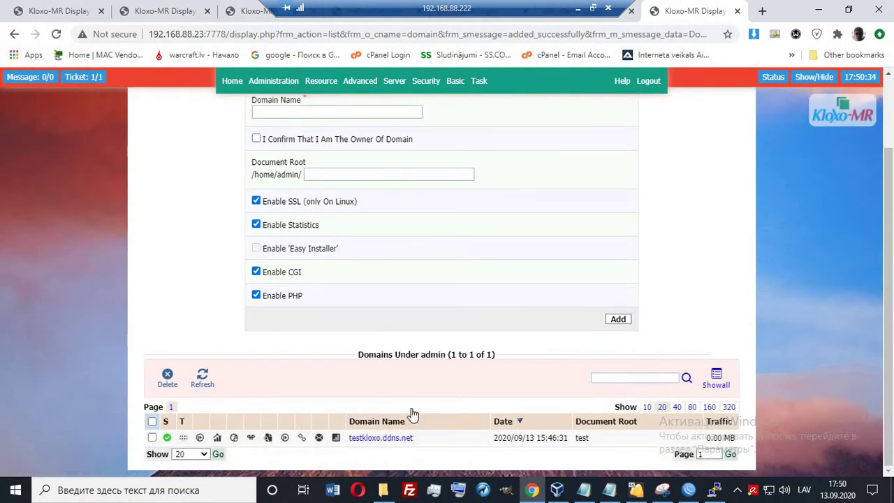
click(578, 7)
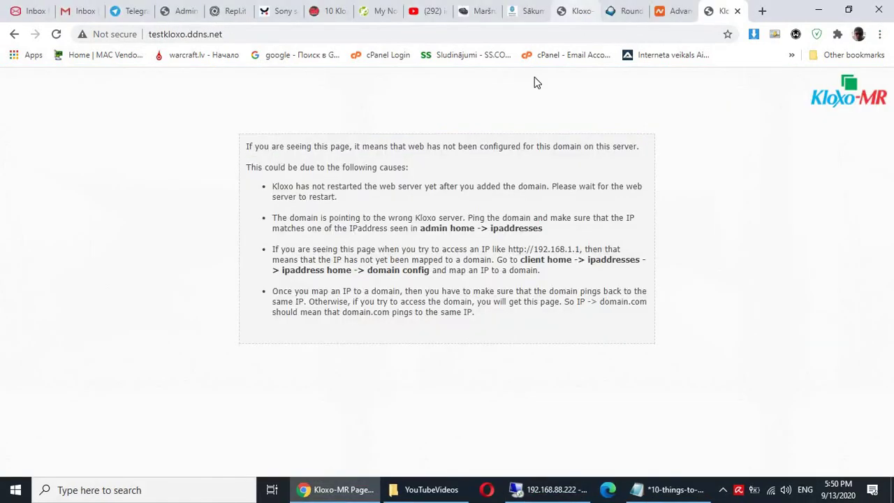
Reload testkloxo.ddns.net in the local browser and read the page it serves.
click(57, 35)
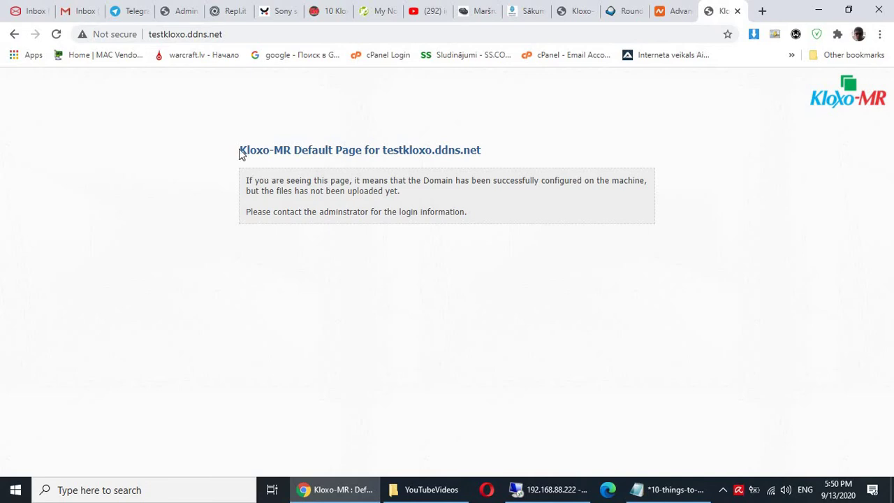
drag(240, 154, 563, 217)
click(238, 184)
drag(253, 181, 661, 194)
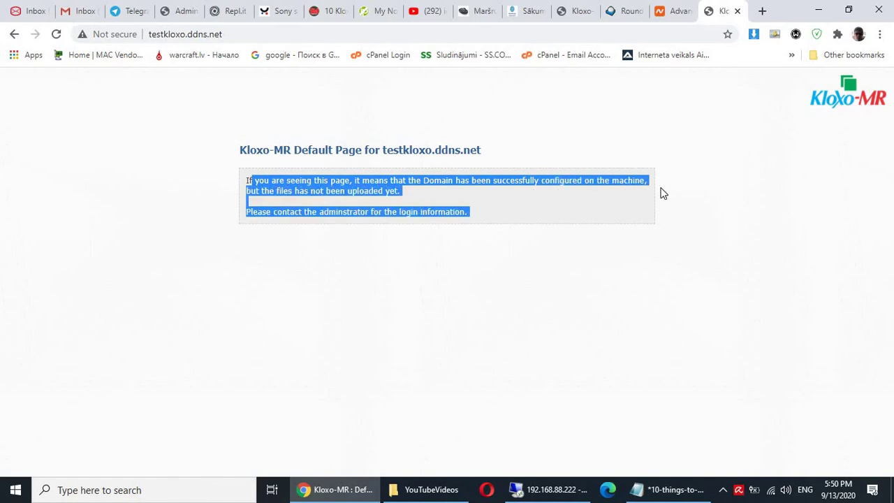
click(506, 215)
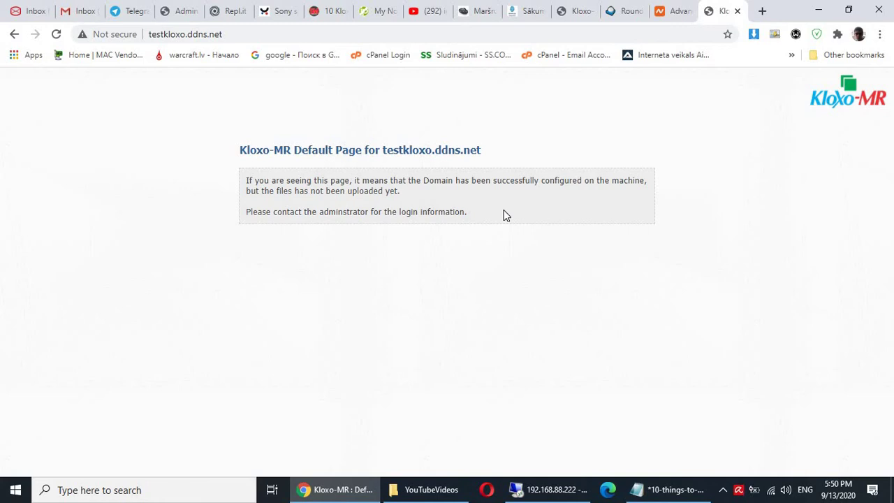
drag(240, 152, 435, 343)
Return to the Kloxo-MR admin home on the remote desktop, filter the functions by "fi", and open the File Manager.
click(549, 490)
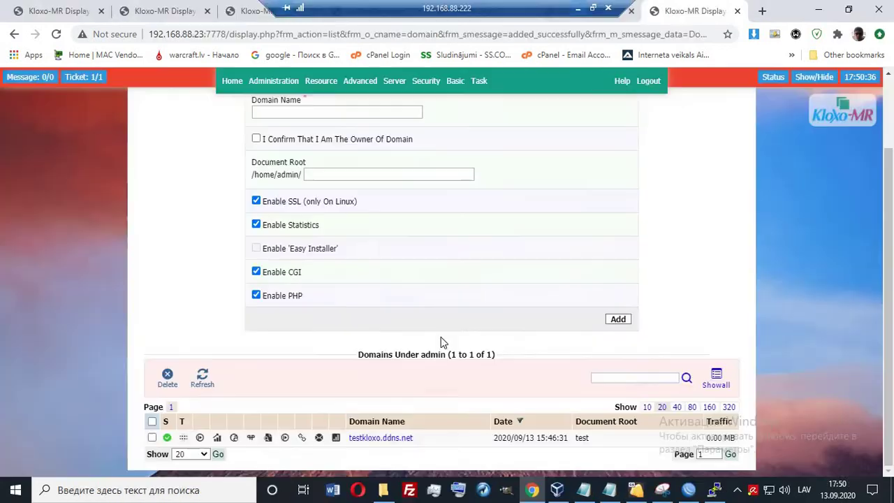
scroll(403, 253, up, 2)
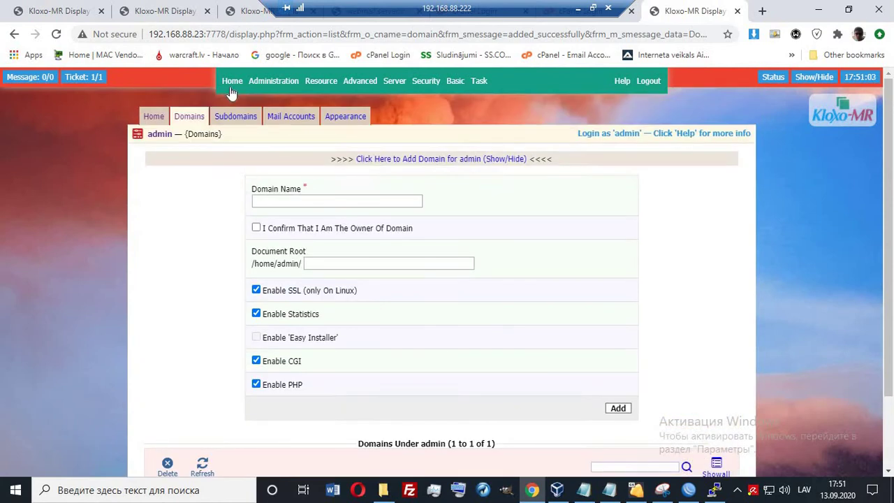
click(232, 81)
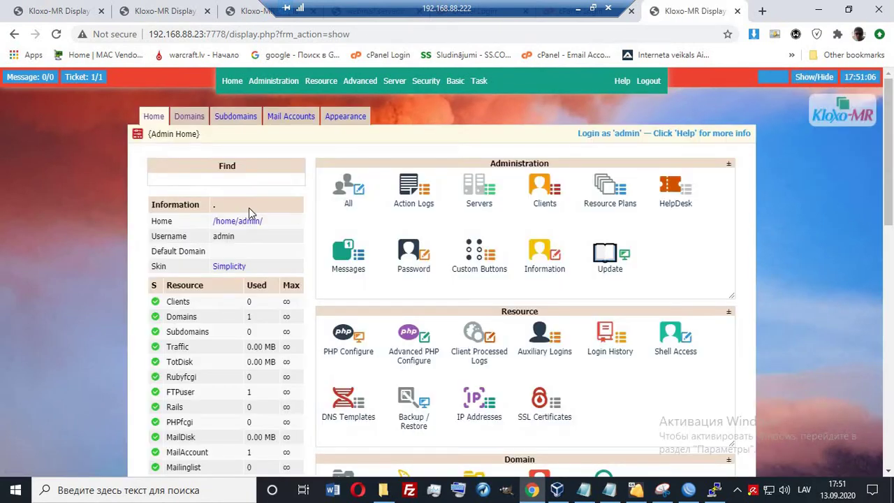
click(217, 181)
text(ft)
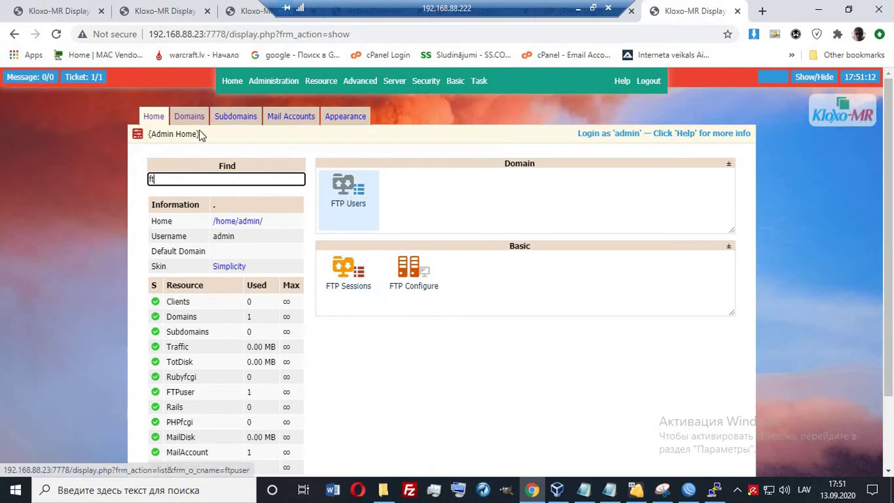
key(BackSpace)
text(i)
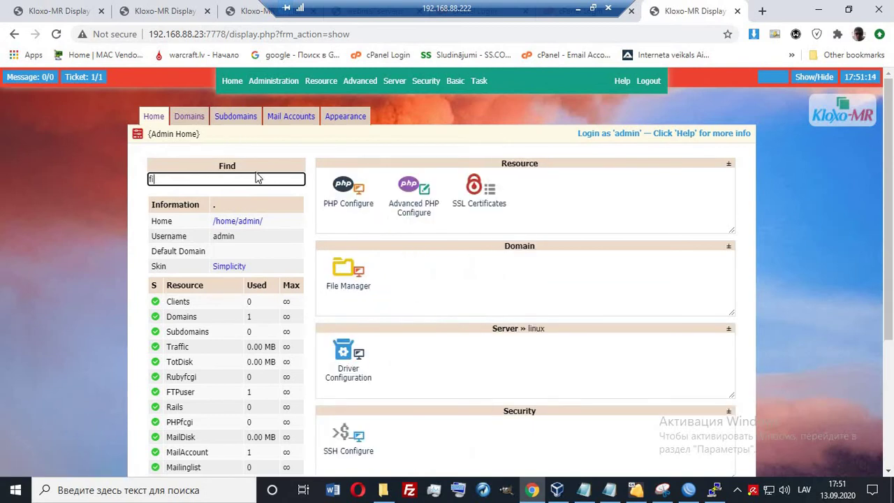
click(353, 286)
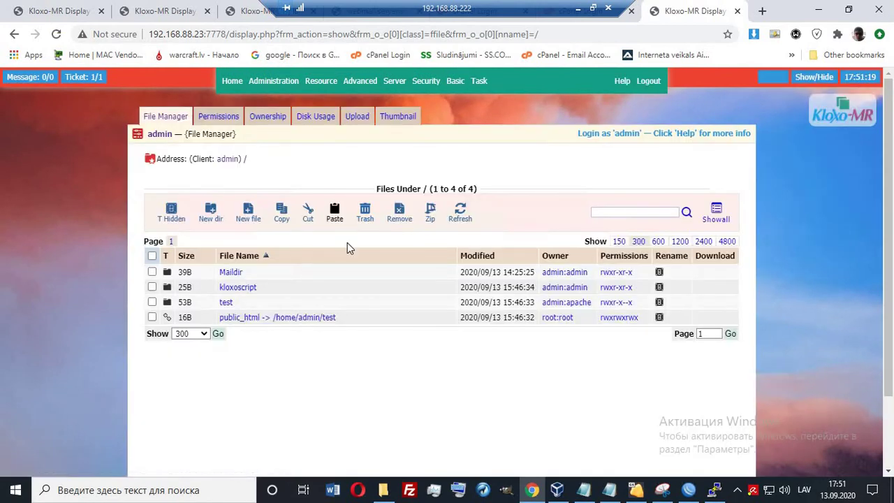
View the contents of the test folder in the File Manager, then return to the admin home and look through its functions.
click(226, 305)
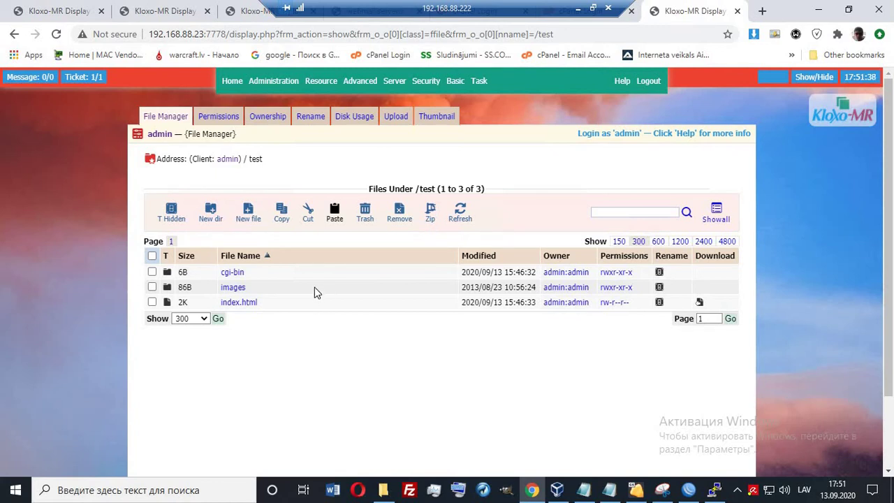
click(233, 82)
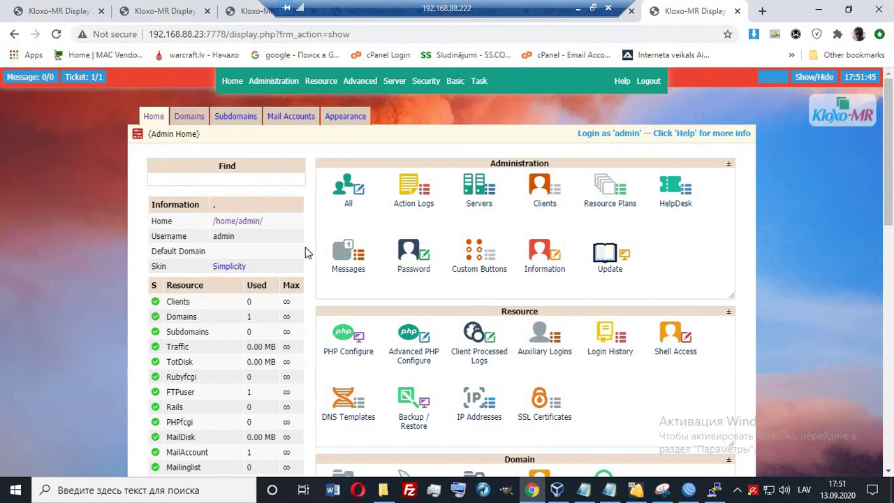
scroll(254, 284, down, 6)
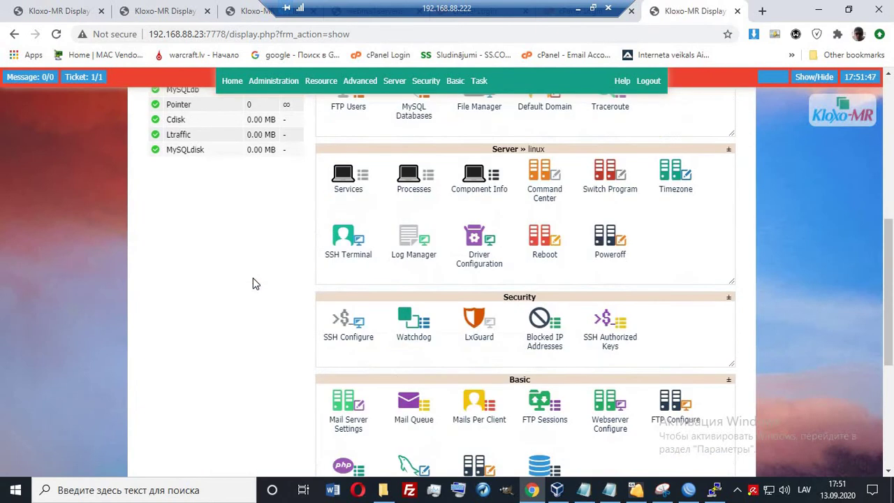
scroll(255, 284, down, 4)
scroll(254, 283, up, 10)
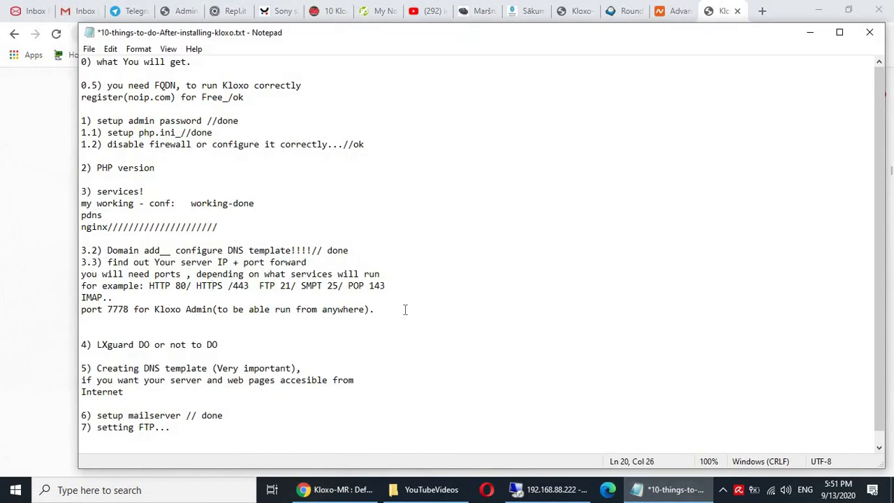
In the Notepad checklist, add "// OK" after the port 7778 line and "//done" after the DNS template item.
drag(218, 345, 132, 100)
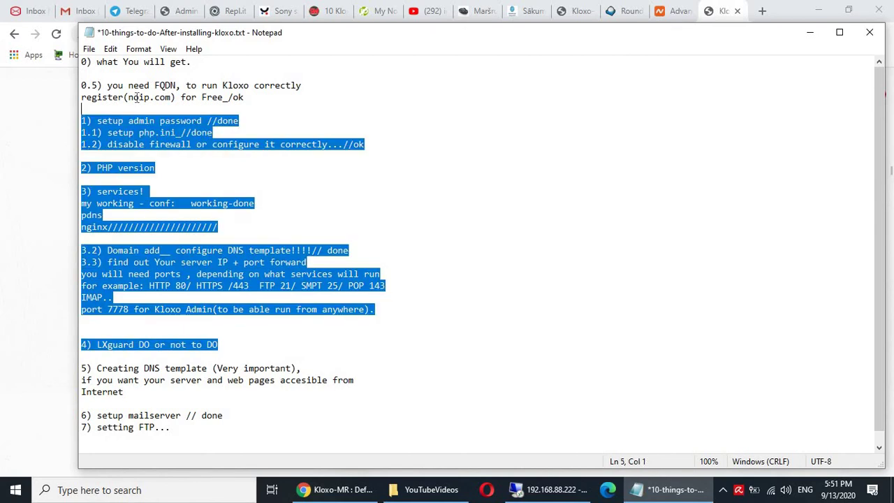
click(174, 188)
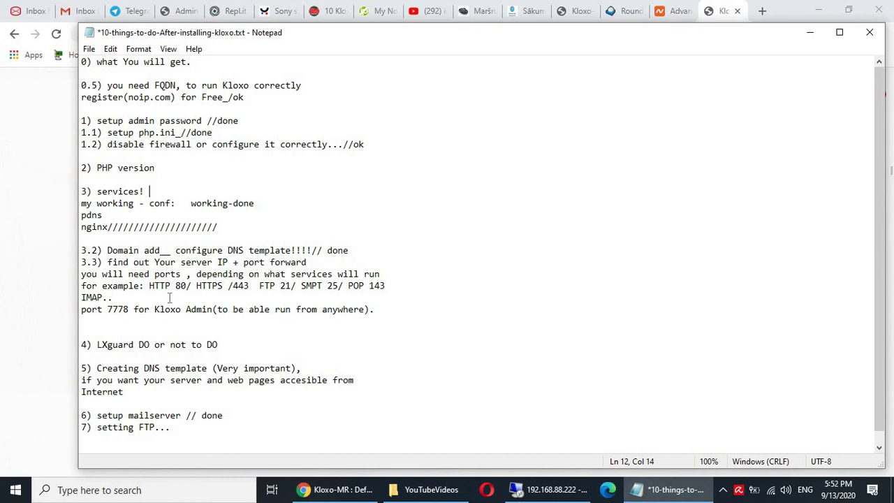
click(142, 301)
text(// OK)
click(147, 396)
text(//done)
drag(170, 428, 96, 429)
click(220, 424)
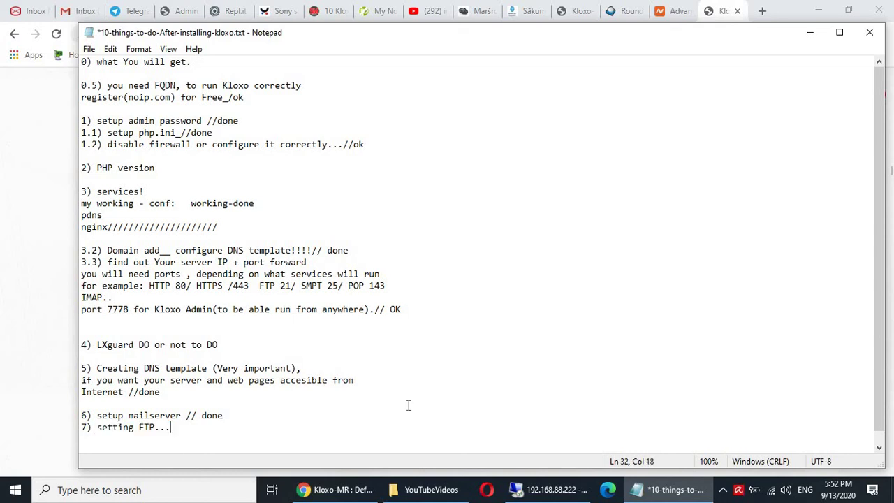
Switch to FileZilla on the remote desktop, dismiss the update notice and connect to the saved site "new из MAINftp".
click(552, 490)
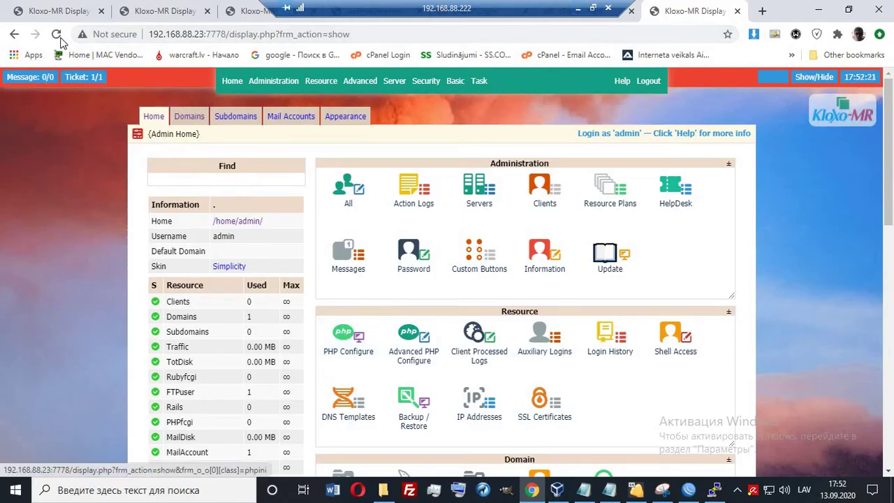
click(46, 8)
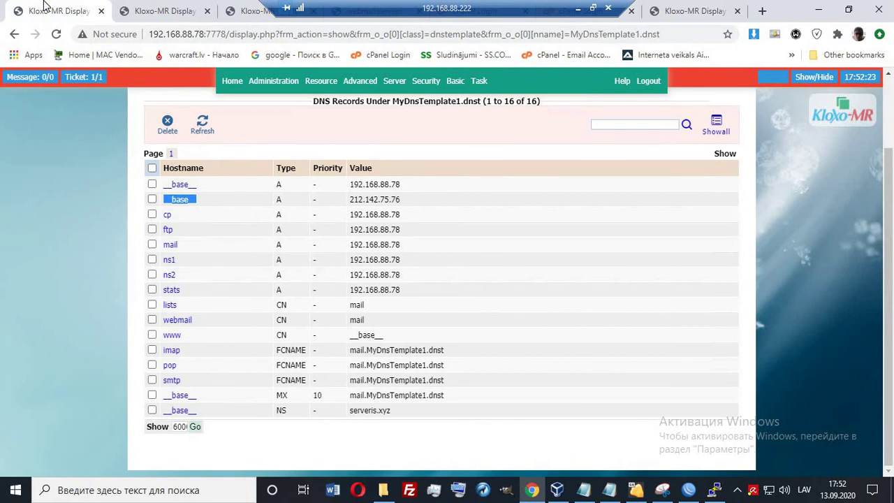
click(412, 492)
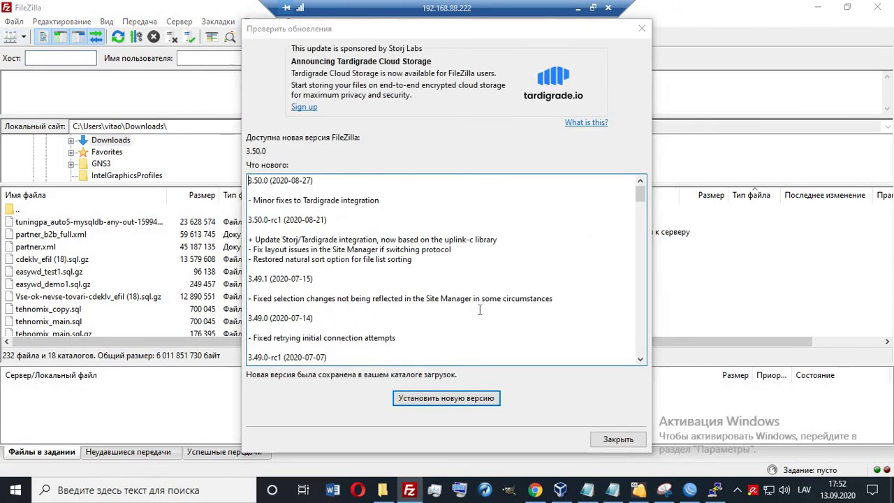
key(Escape)
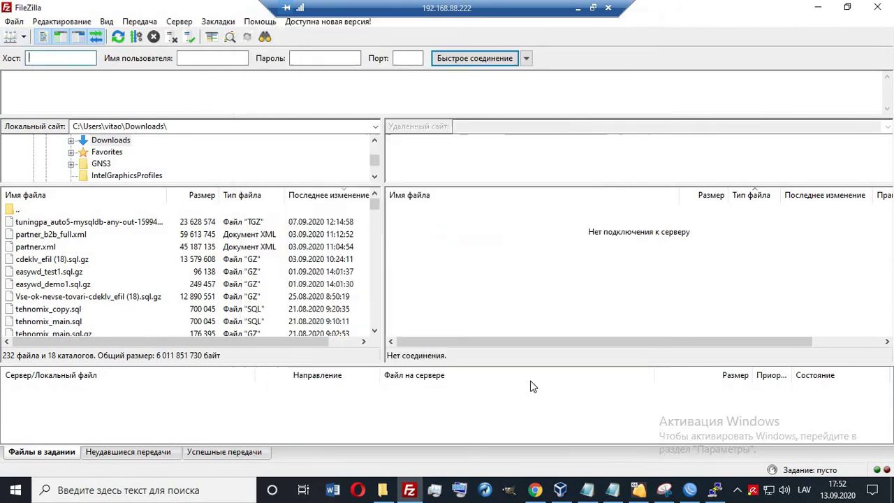
click(11, 36)
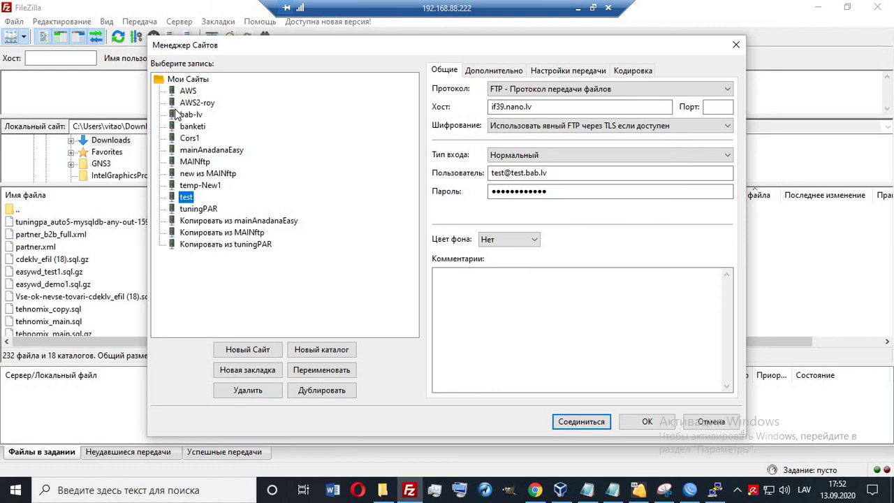
click(195, 162)
click(198, 174)
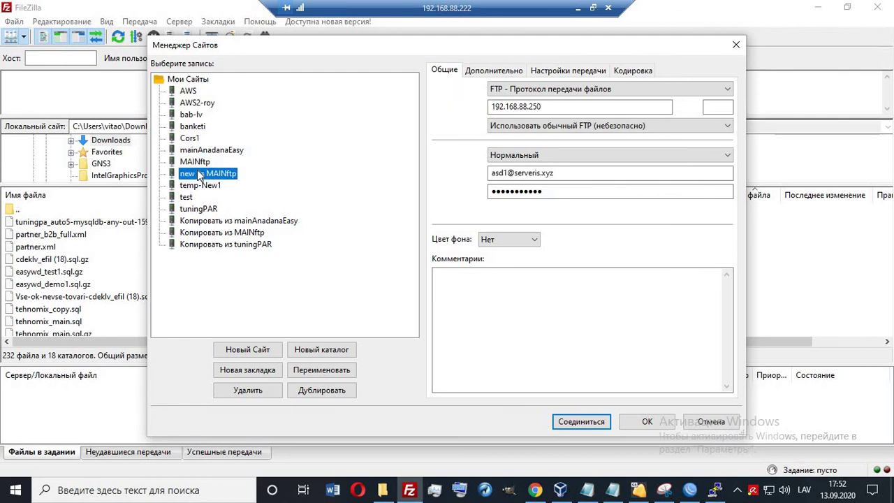
click(579, 423)
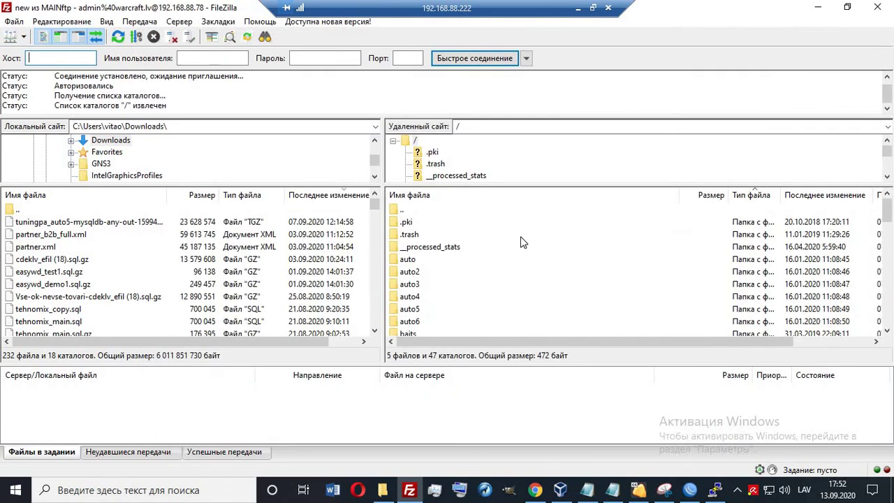
Look through the folders and files in the root directory of the connected FTP server.
scroll(526, 243, down, 8)
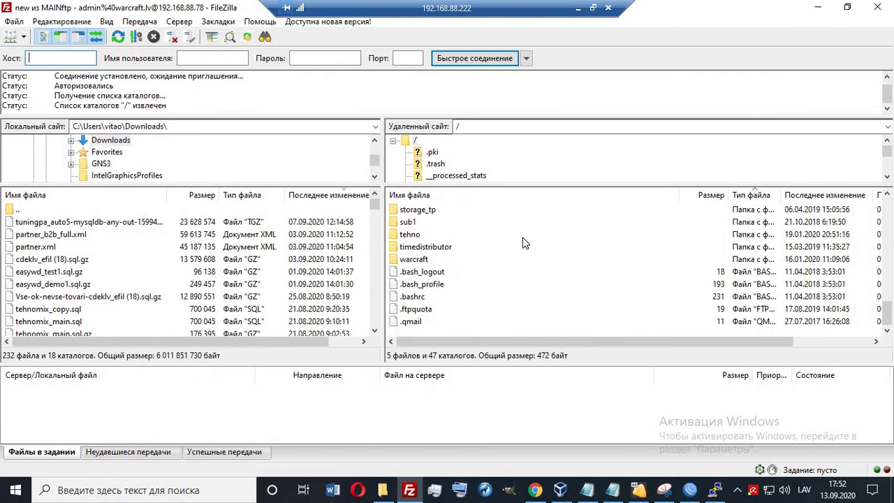
scroll(469, 253, up, 3)
scroll(469, 251, down, 5)
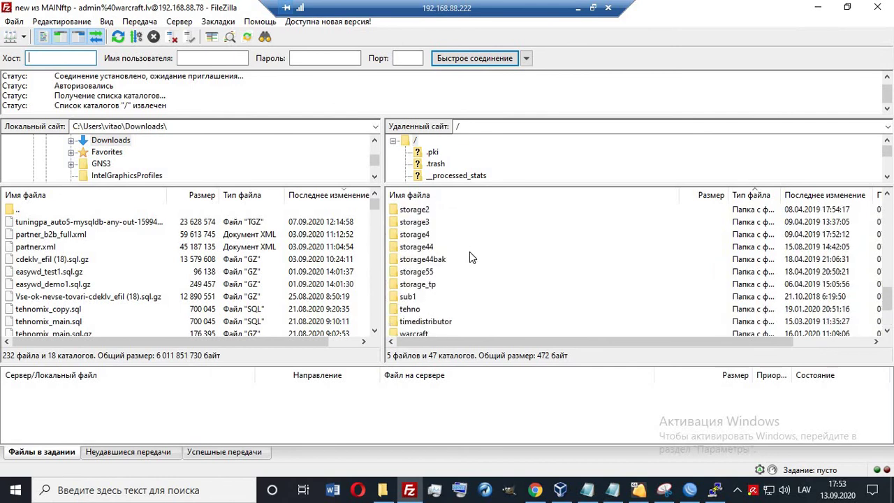
scroll(470, 252, up, 3)
scroll(469, 255, up, 3)
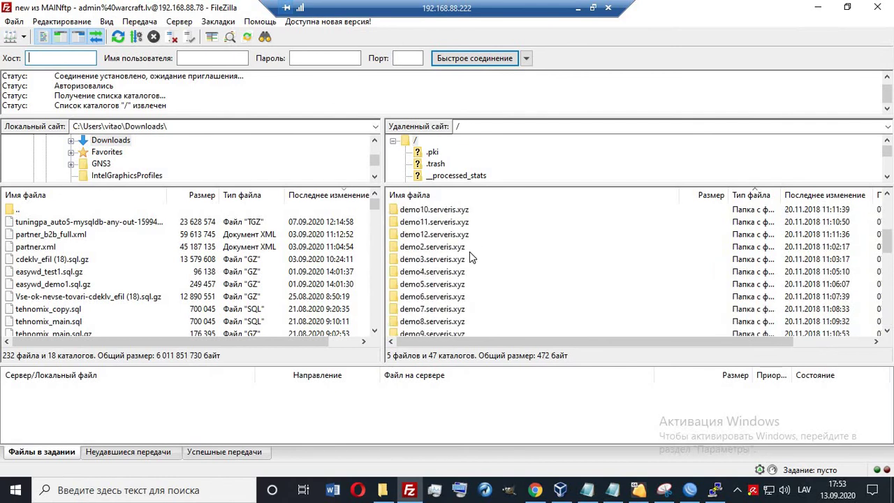
scroll(469, 253, up, 3)
scroll(469, 254, down, 6)
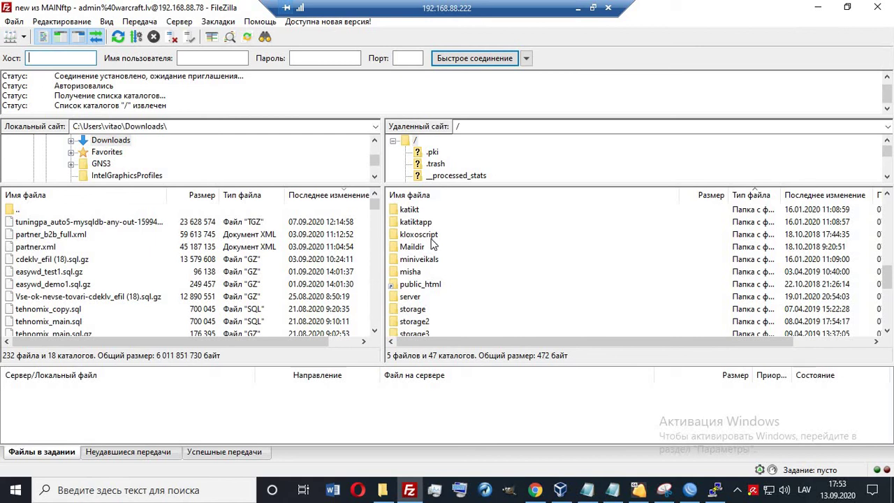
Switch back to the remote browser and open the Services list on both Kloxo-MR servers, 192.168.88.78 and 192.168.88.23.
click(536, 492)
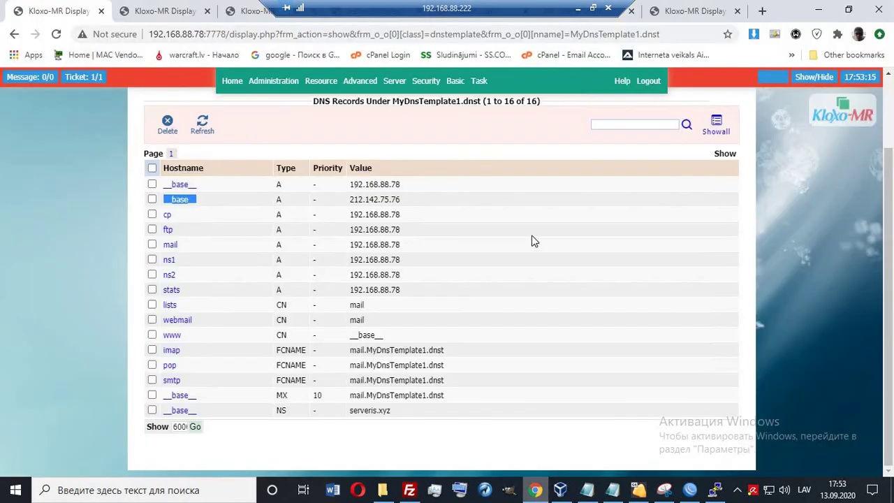
scroll(521, 220, up, 2)
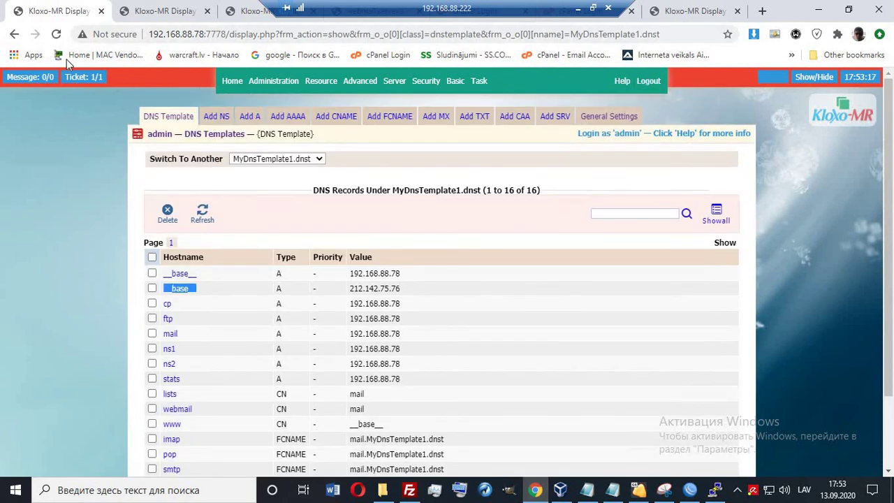
click(228, 85)
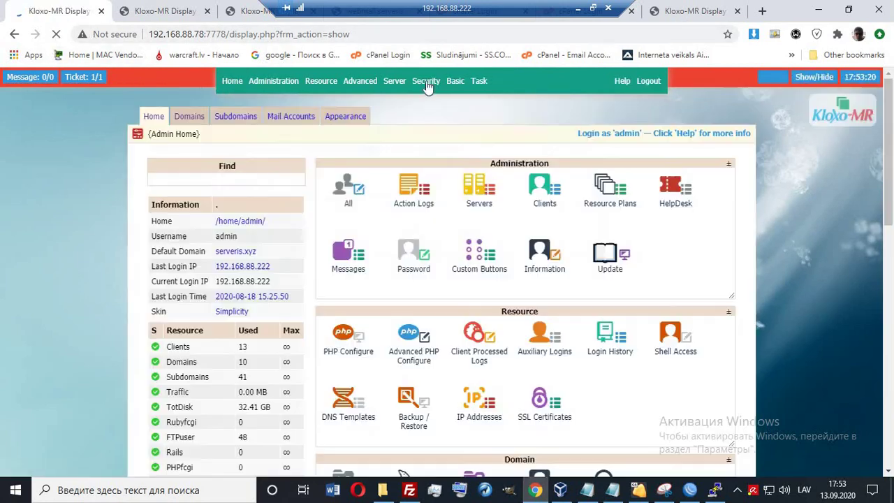
mouse_move(393, 81)
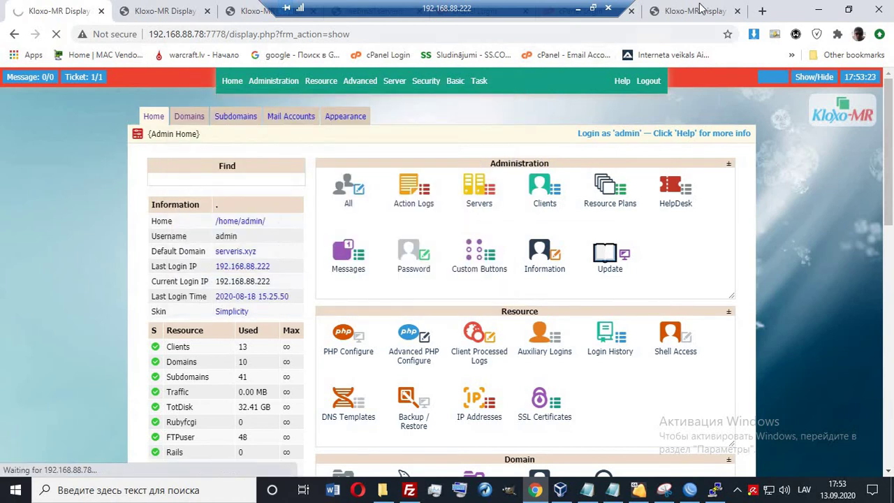
key(ctrl+shift+Tab)
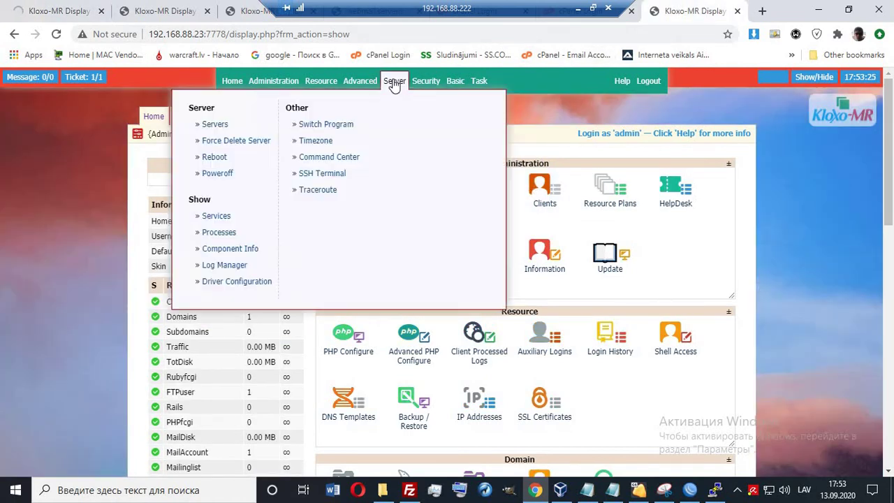
click(208, 218)
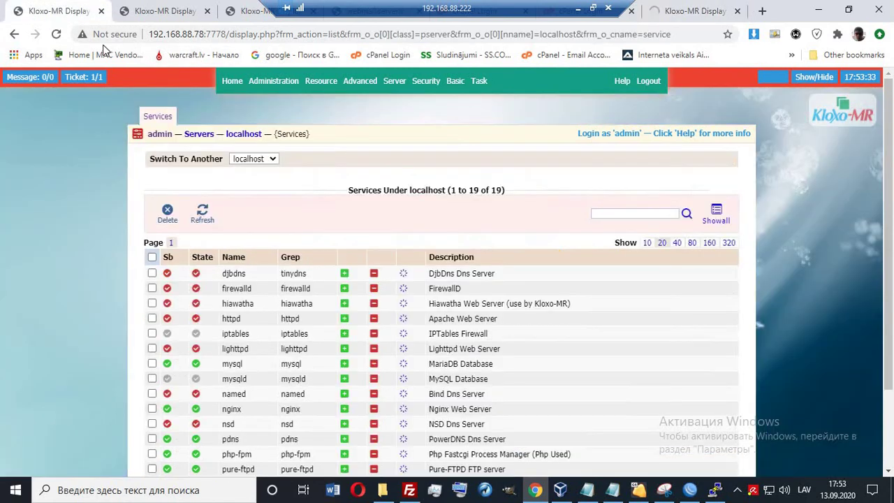
Examine the pure-ftpd service's state in the Services list of 192.168.88.78.
scroll(475, 246, down, 2)
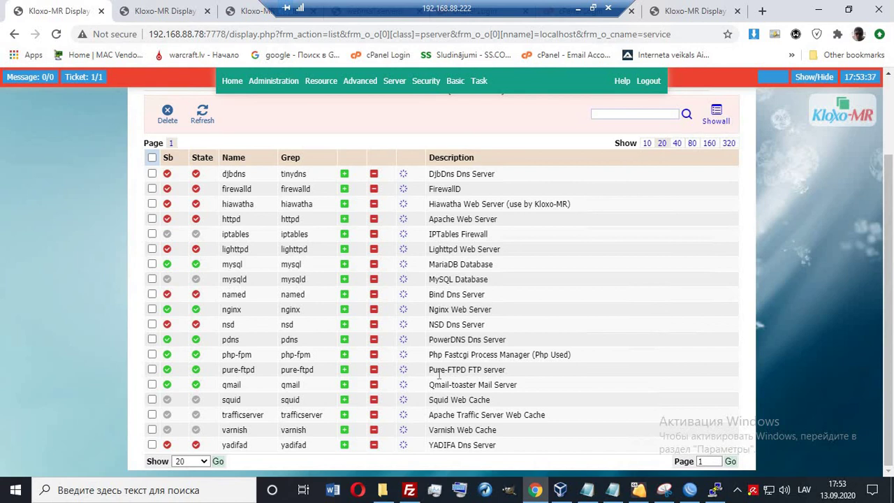
drag(507, 371, 157, 370)
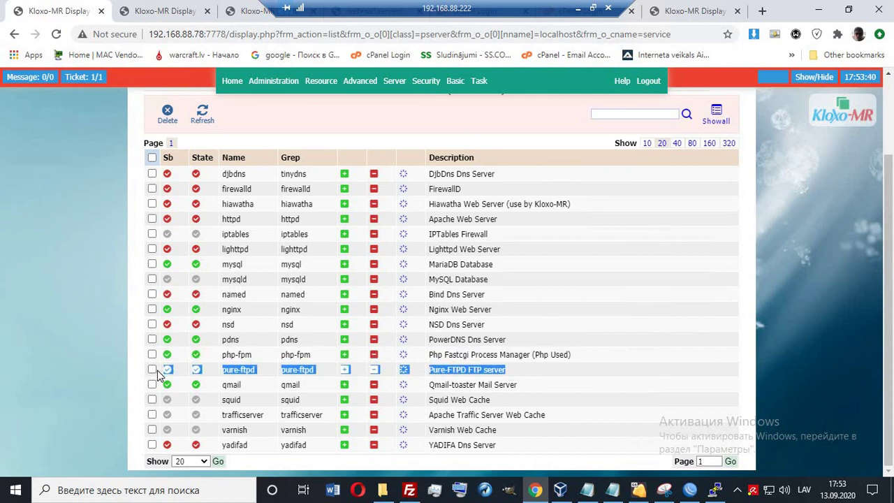
click(210, 368)
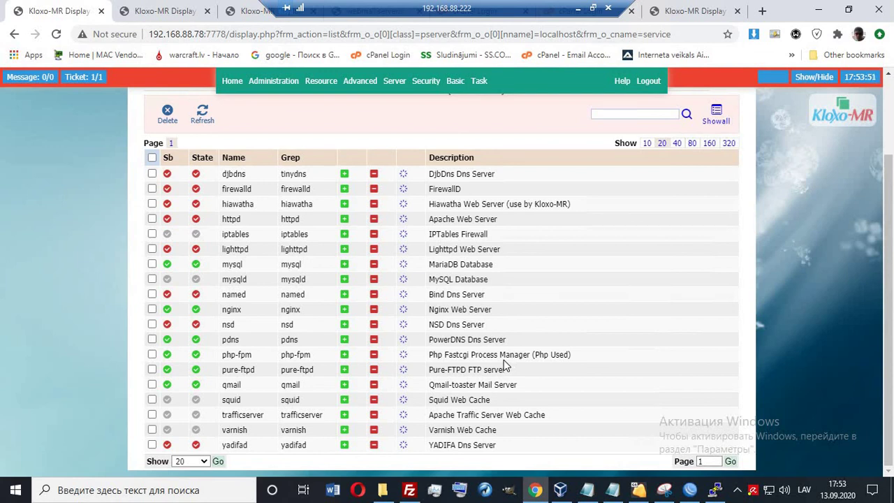
Switch to WinBox, open the NAT rule for destination port 21 and select the last part of its To Addresses value.
click(692, 491)
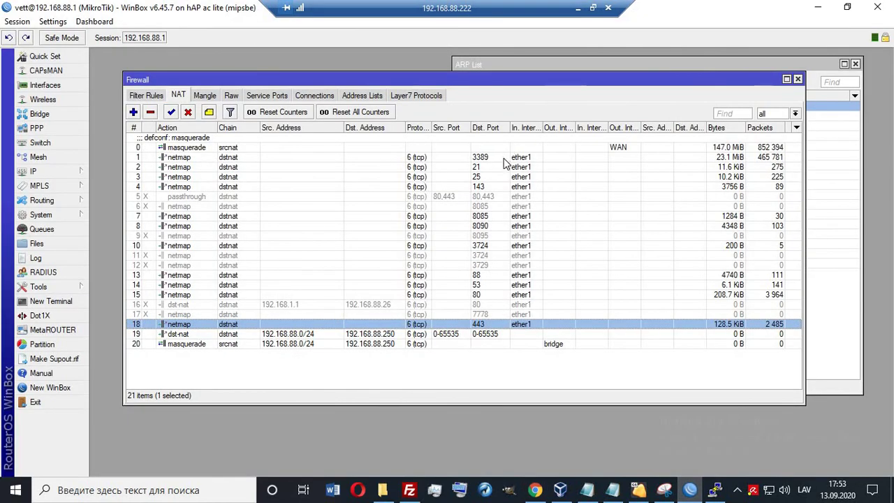
click(491, 168)
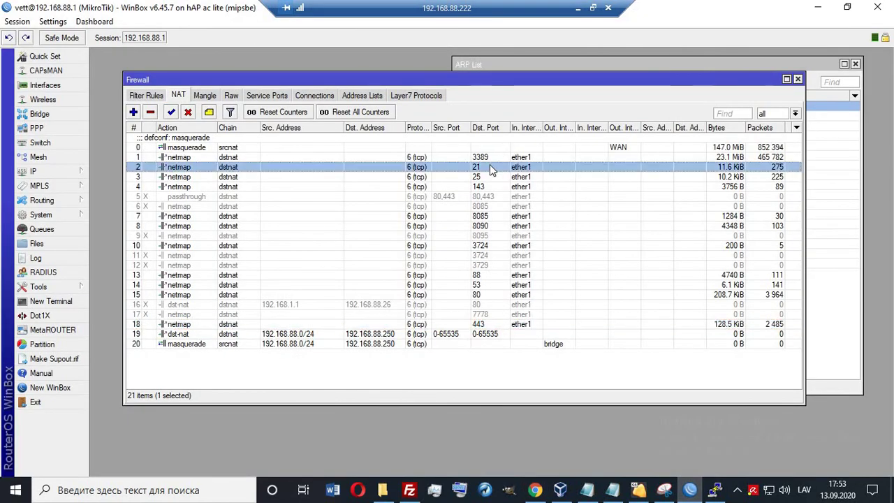
double_click(492, 167)
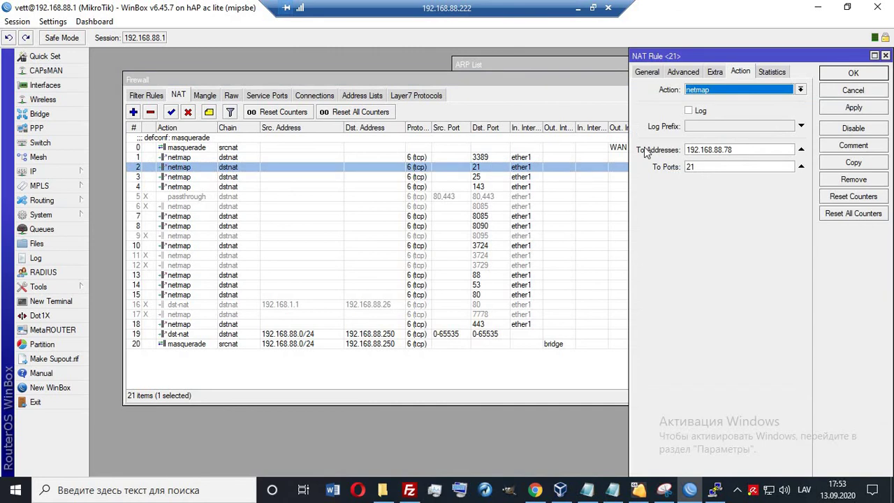
double_click(729, 149)
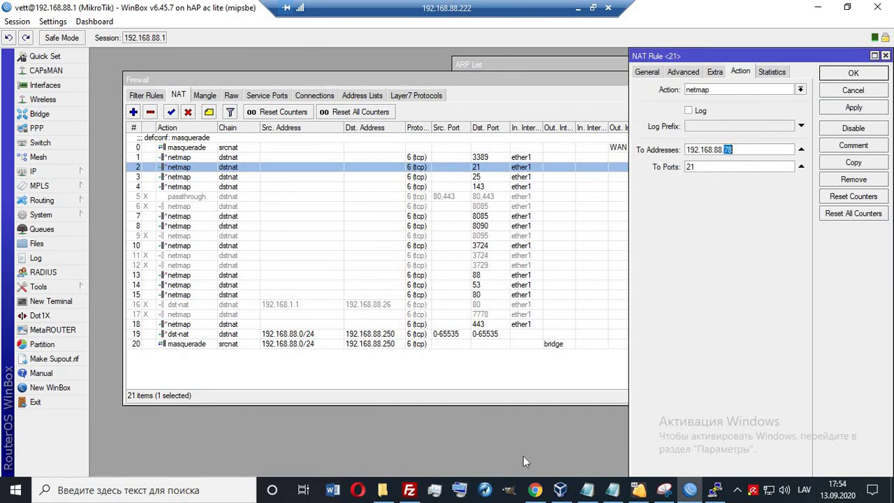
Return to the remote browser and examine the pure-ftpd service's state in the Services list of 192.168.88.23.
click(535, 491)
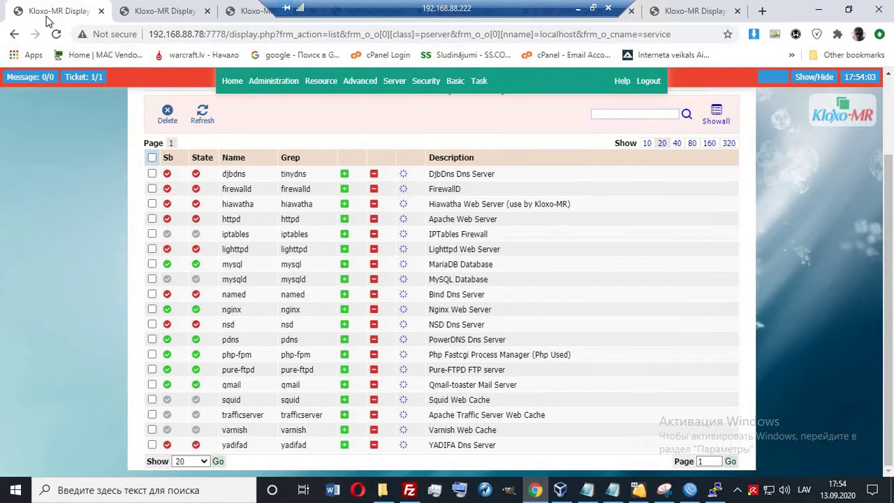
click(681, 14)
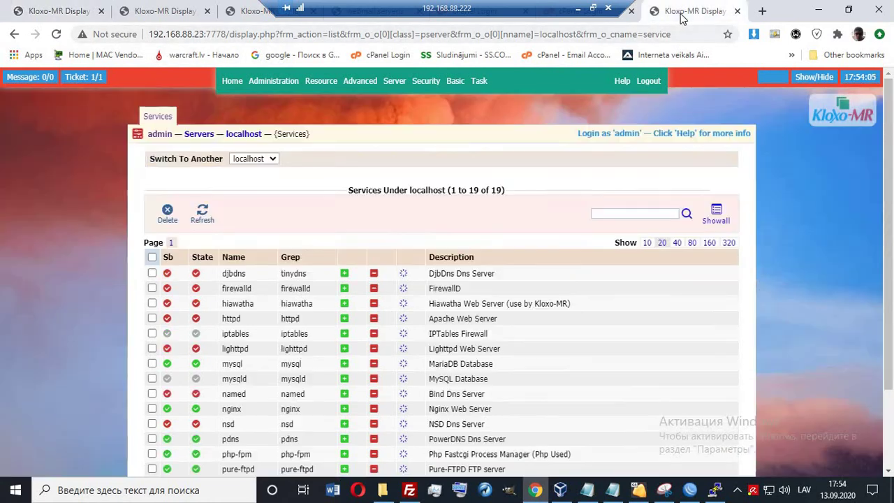
scroll(563, 279, down, 2)
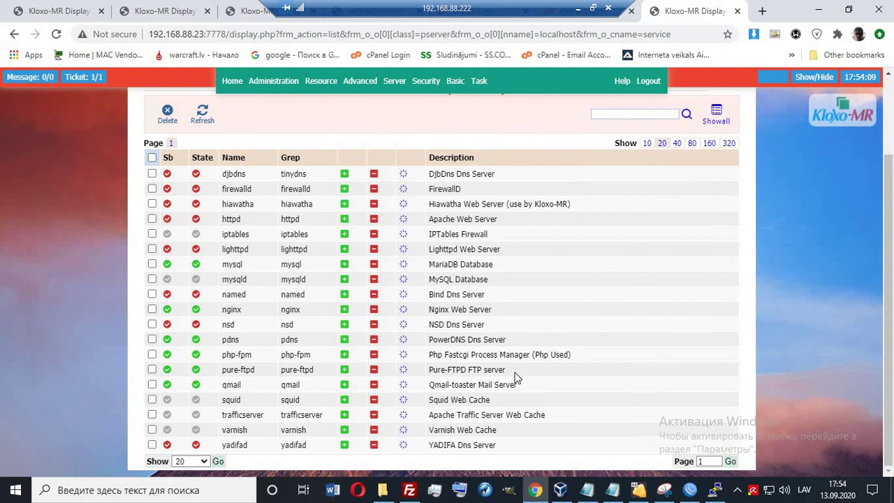
drag(319, 382, 159, 369)
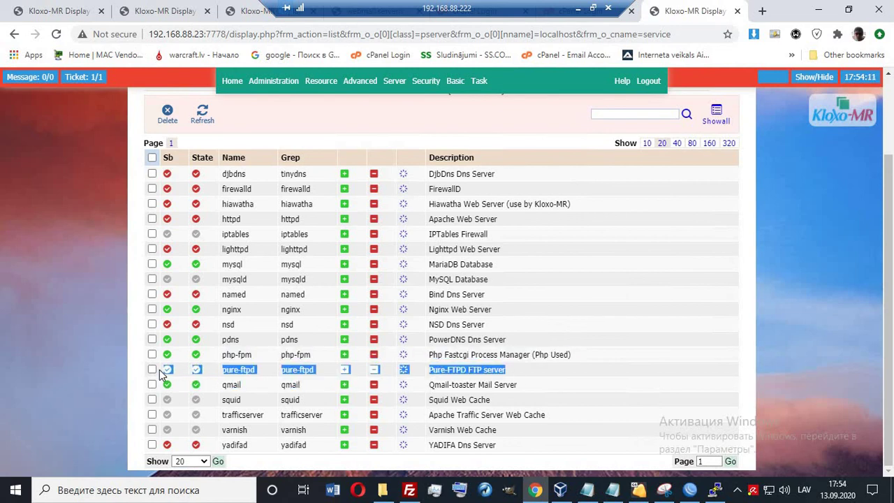
Find the FTP functions on the admin home page of 192.168.88.23 and examine the list of FTP users under admin.
click(224, 81)
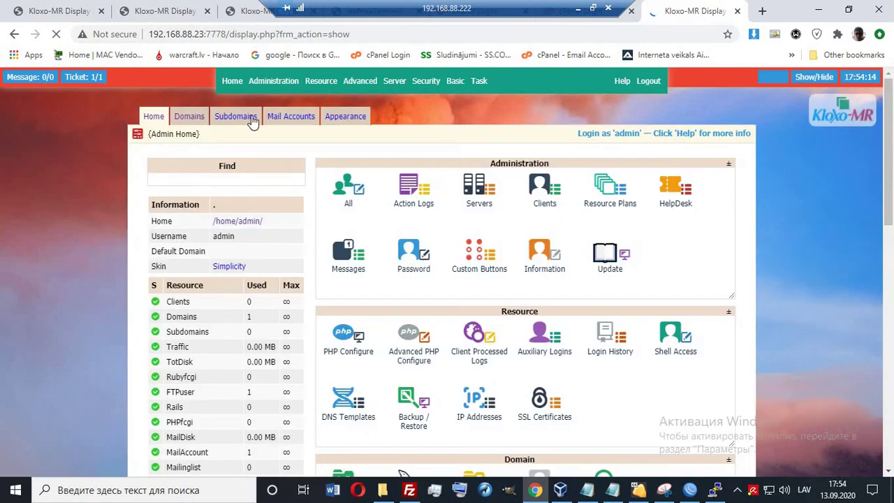
click(204, 179)
text(ft)
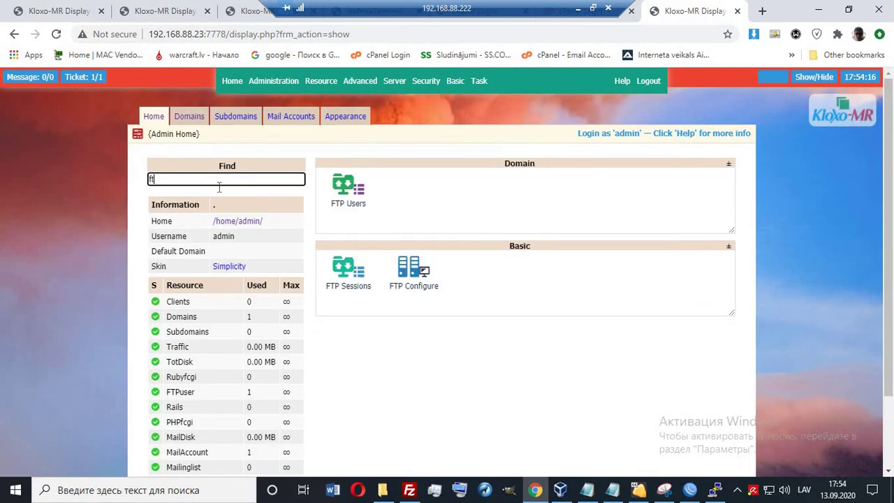
click(338, 202)
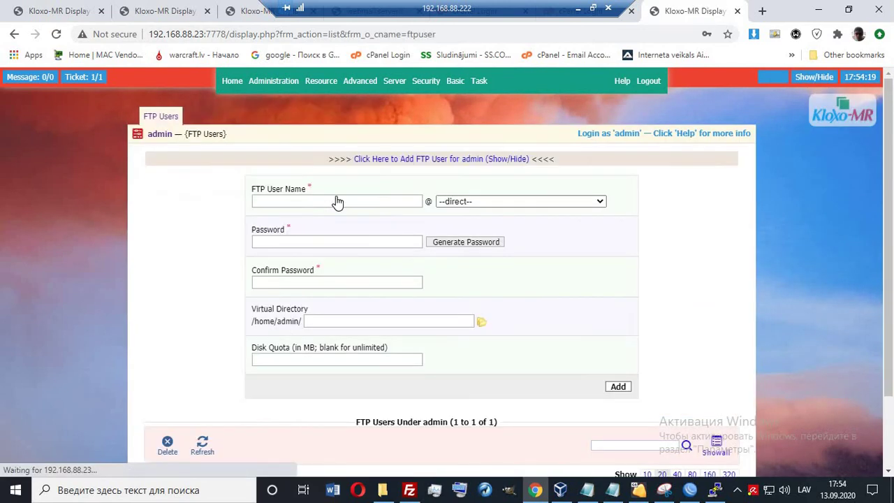
scroll(280, 302, down, 2)
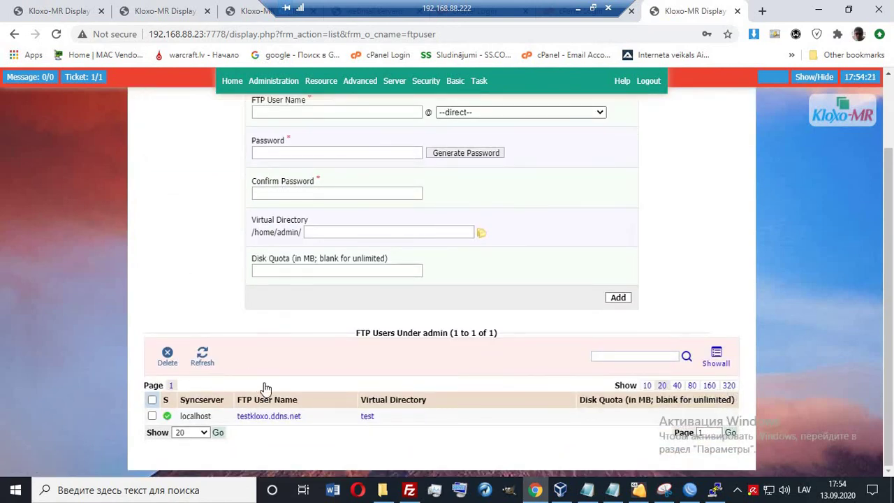
Return to the admin home page, open FTP Configure for localhost and examine its default port setting.
click(14, 36)
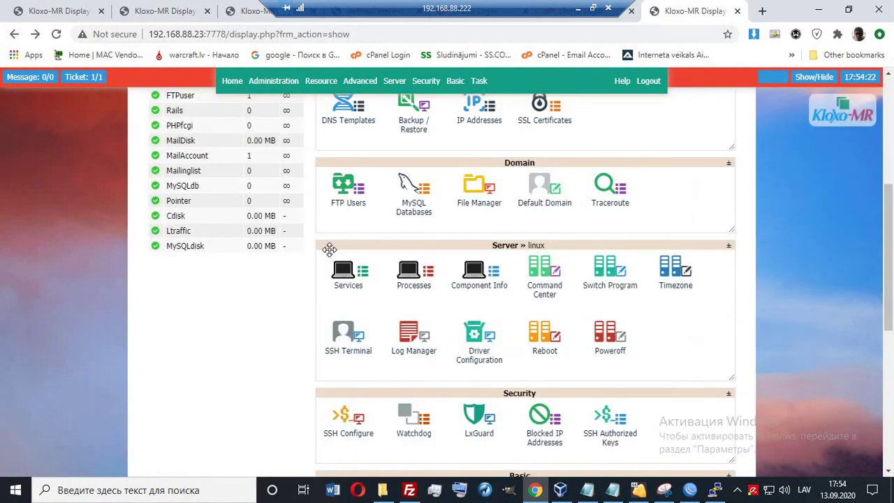
click(250, 183)
text(p)
click(419, 276)
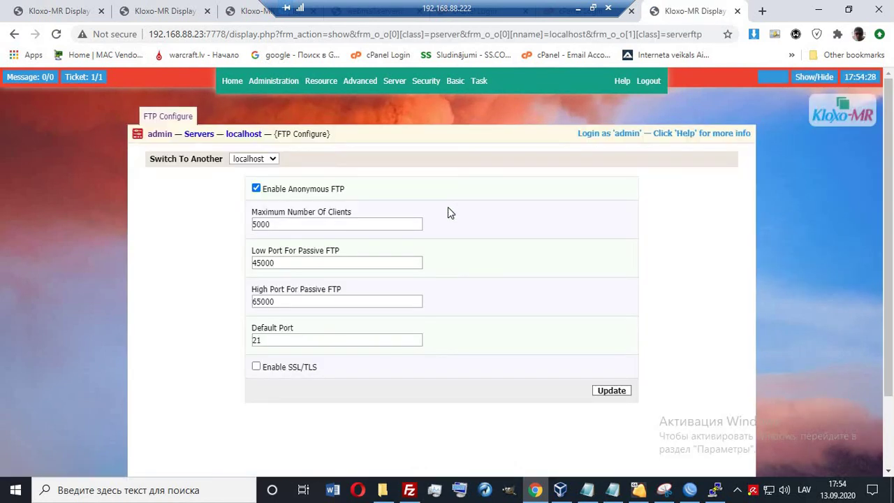
double_click(261, 341)
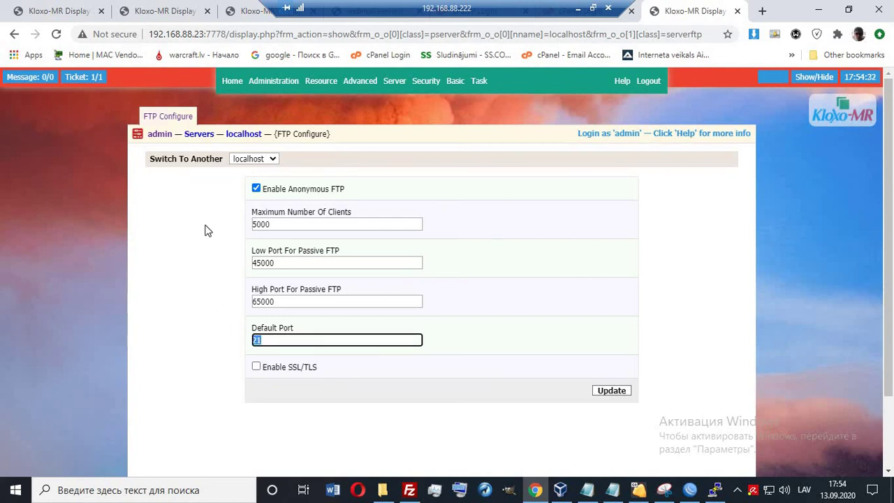
Leave the remote session for the Notepad checklist and review its items from the FTP entry up to the beginning.
click(578, 8)
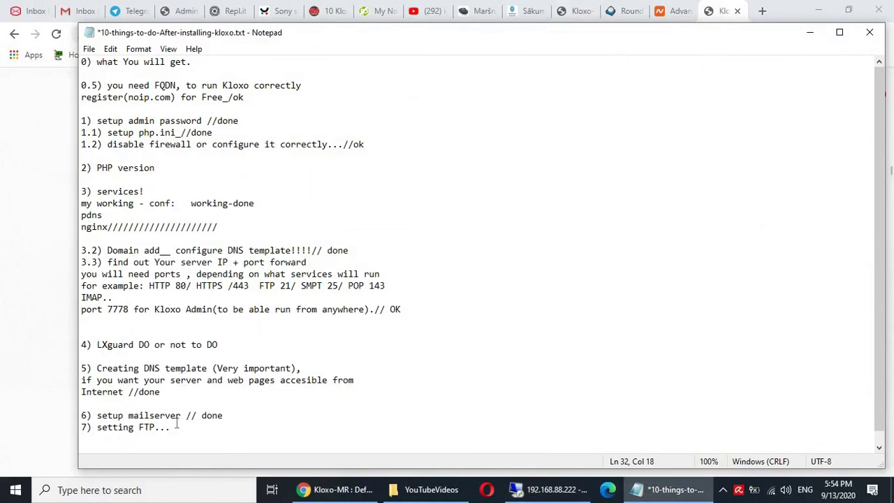
drag(179, 427, 70, 63)
click(362, 172)
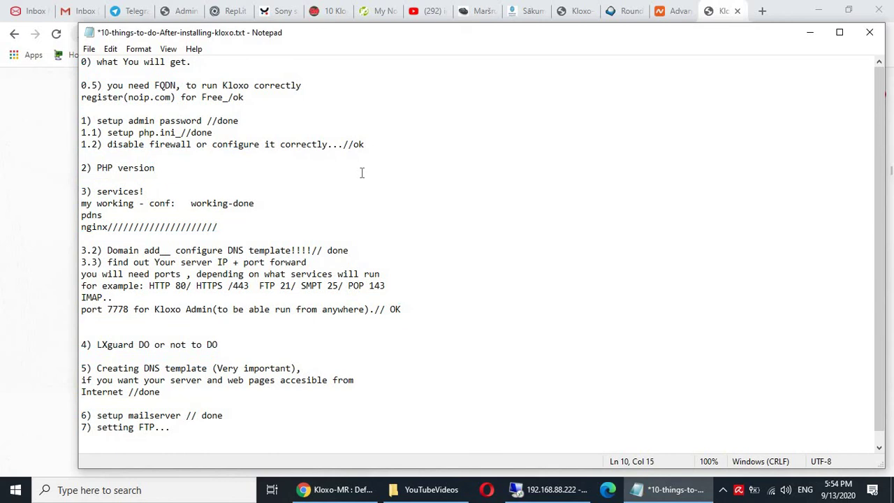